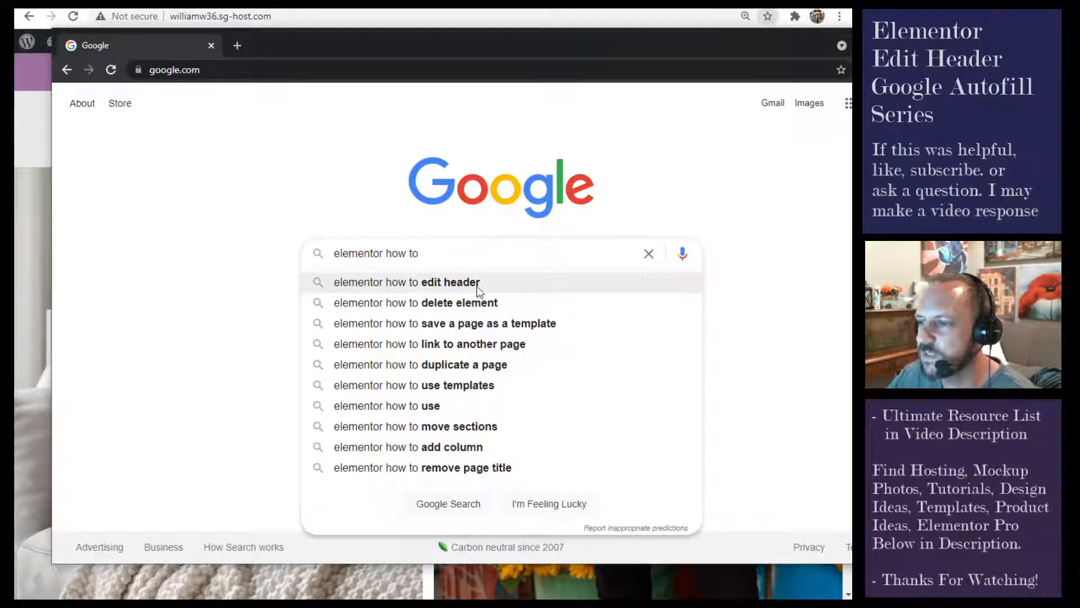
Step: Switch to the Yoga Practice Shop site, go to its dashboard, and open the page for adding new plugins
{"action": "key", "text": "alt+Tab"}
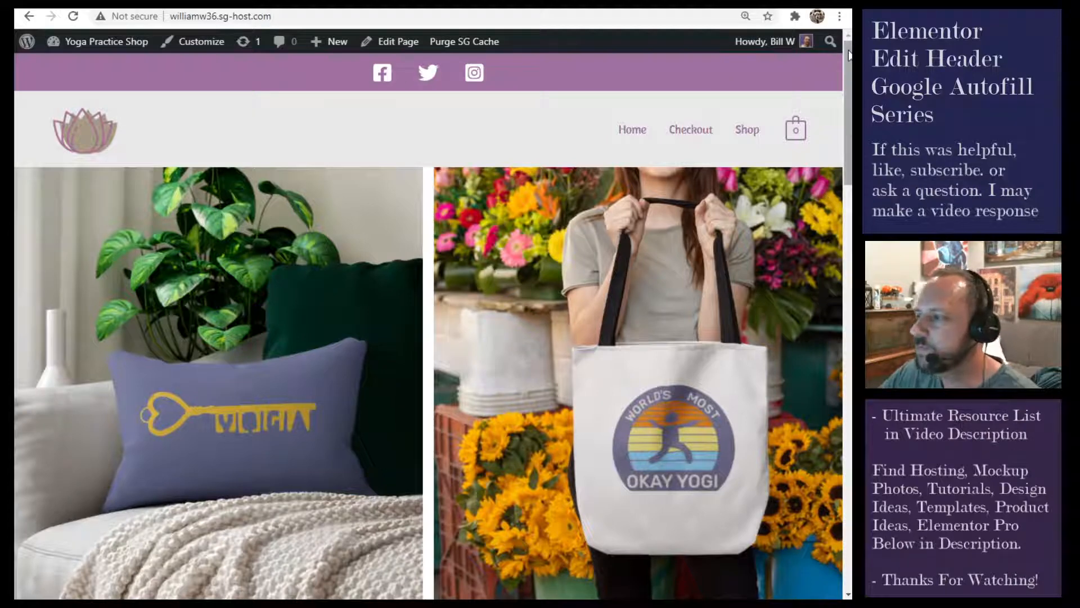
{"action": "mouse_move", "coordinate": [90, 43]}
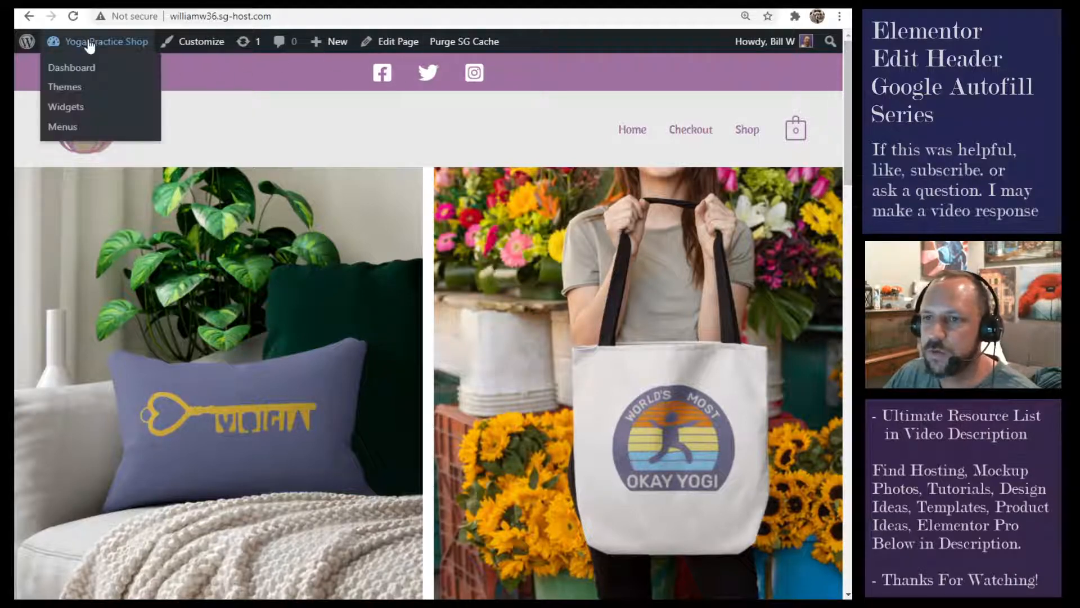
{"action": "left_click", "coordinate": [85, 72]}
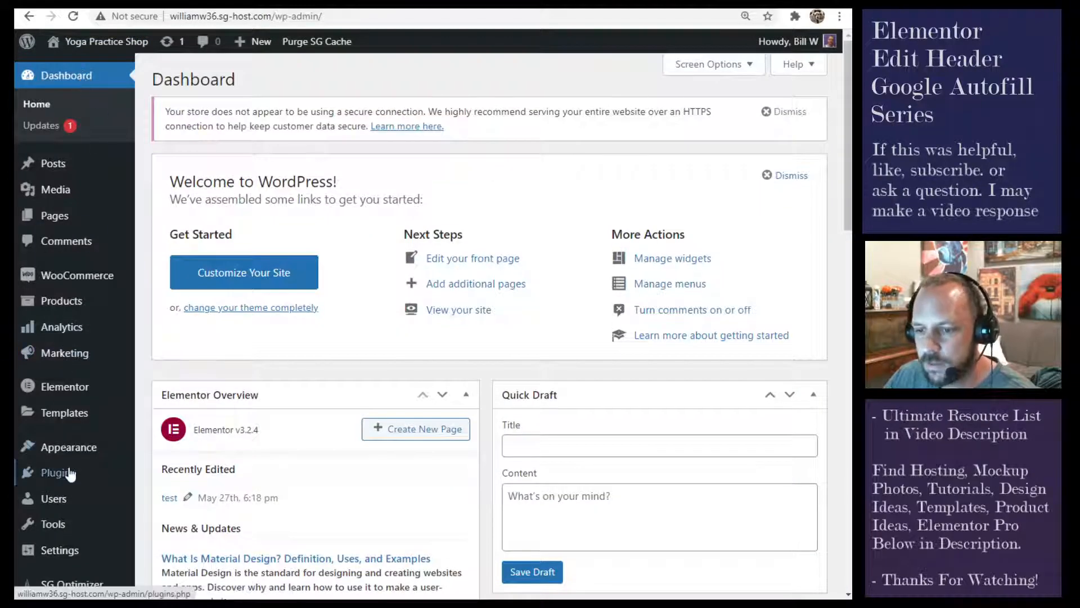
{"action": "mouse_move", "coordinate": [56, 473]}
{"action": "left_click", "coordinate": [185, 501]}
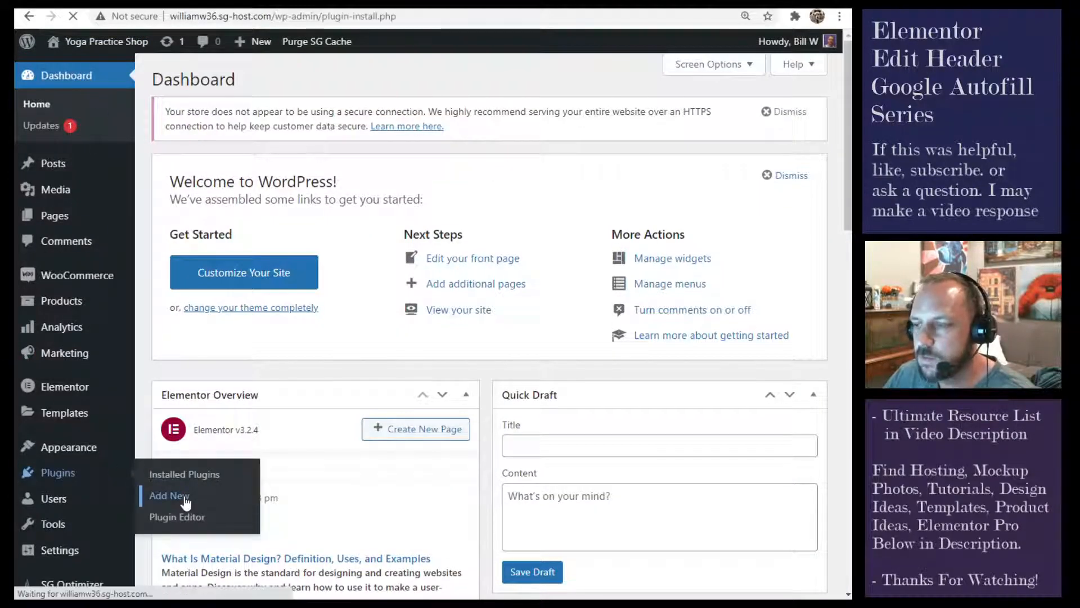
Step: Search for "elementor - header, footer" and install and activate the Elementor – Header, Footer & Blocks Template plugin
{"action": "left_click", "coordinate": [721, 125]}
{"action": "type", "text": "el"}
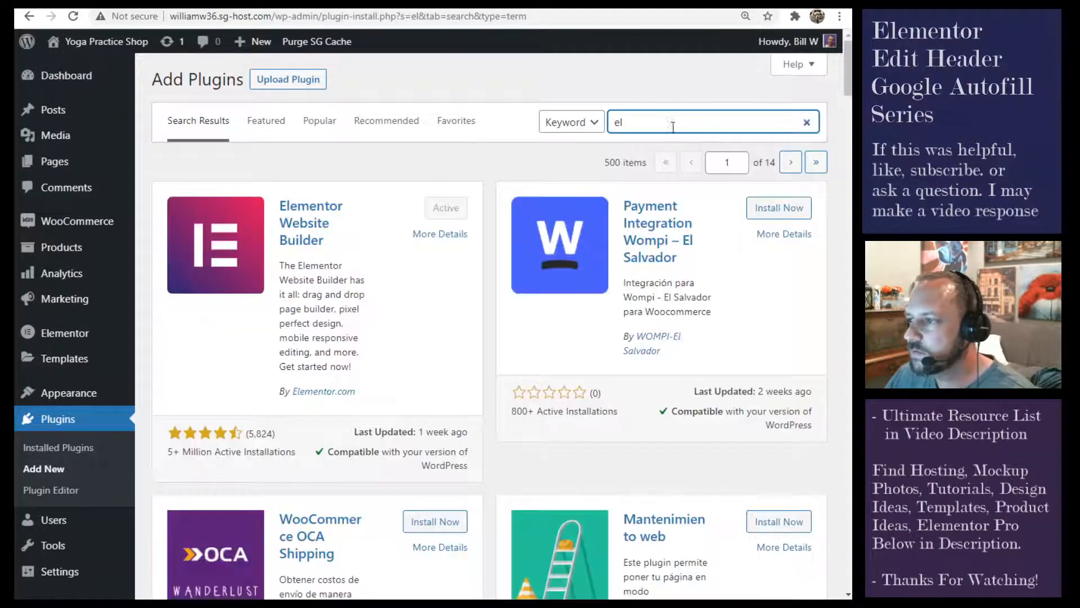
{"action": "left_click", "coordinate": [670, 124]}
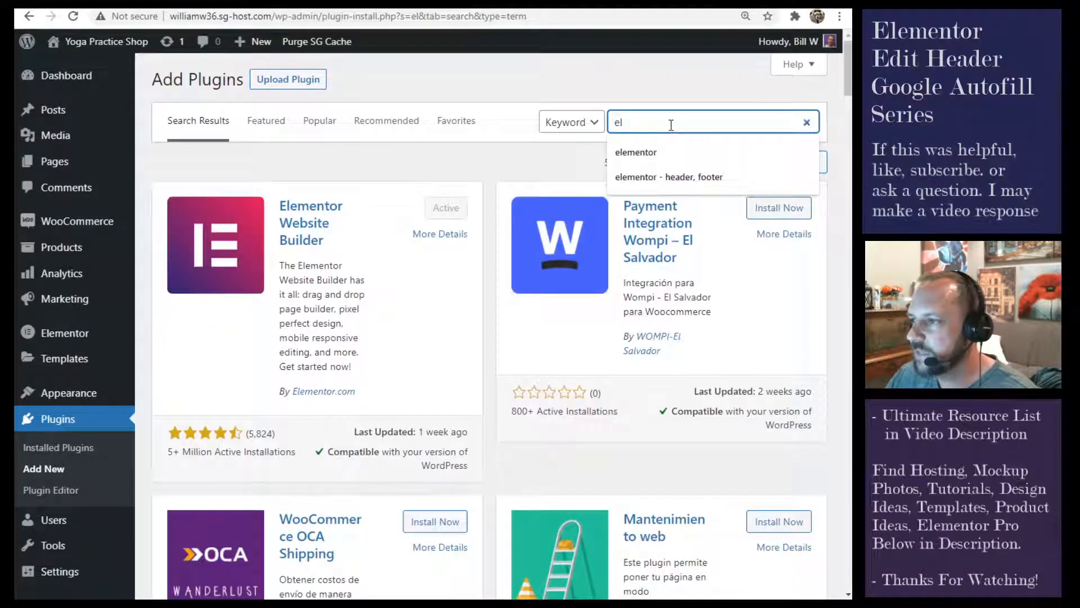
{"action": "left_click", "coordinate": [713, 178]}
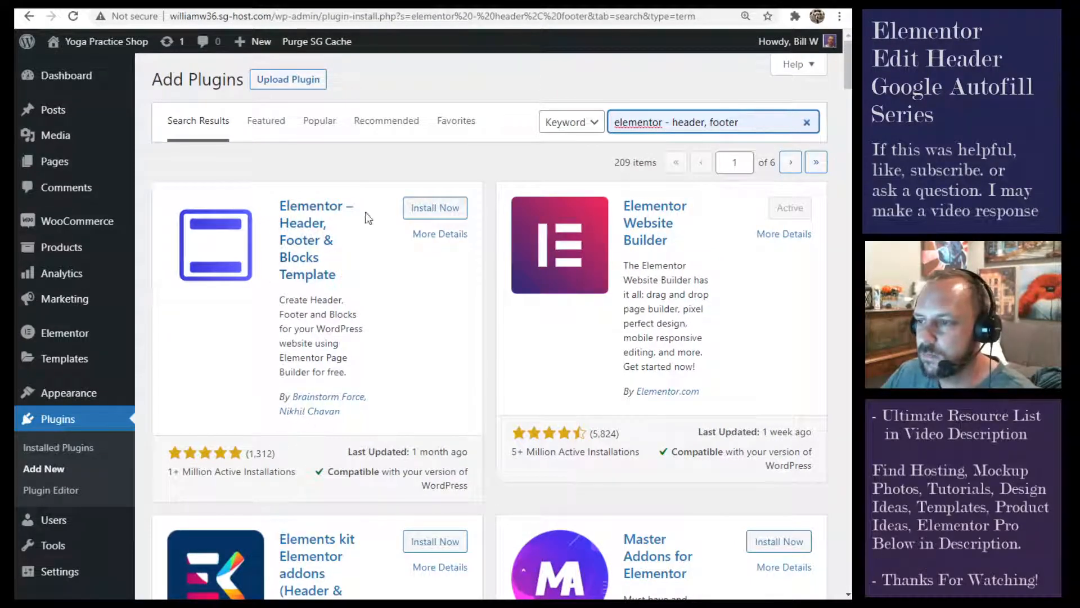
{"action": "left_click", "coordinate": [433, 208]}
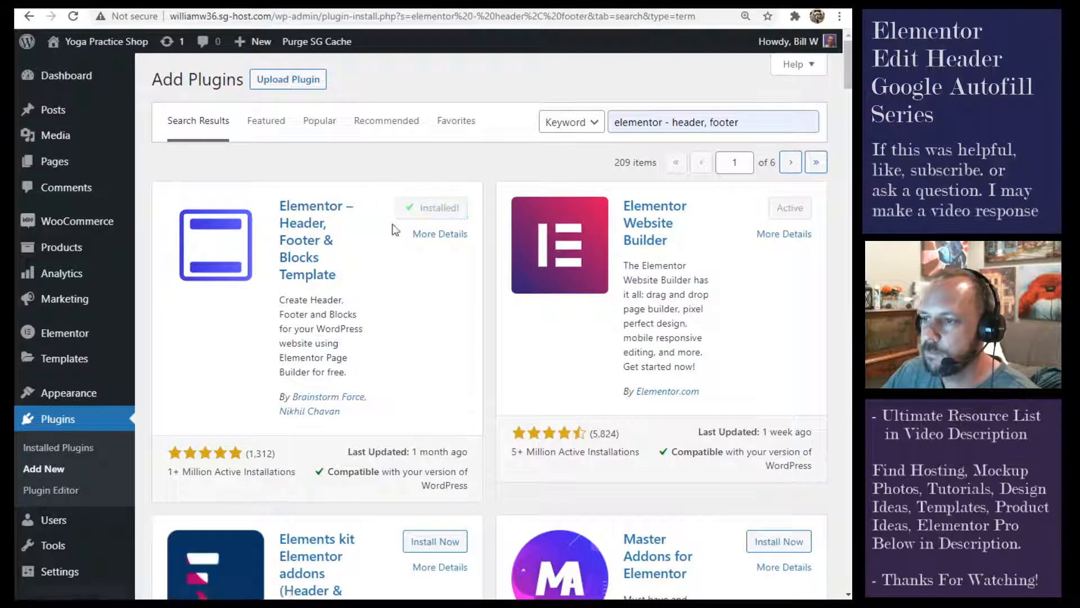
{"action": "left_click", "coordinate": [428, 209]}
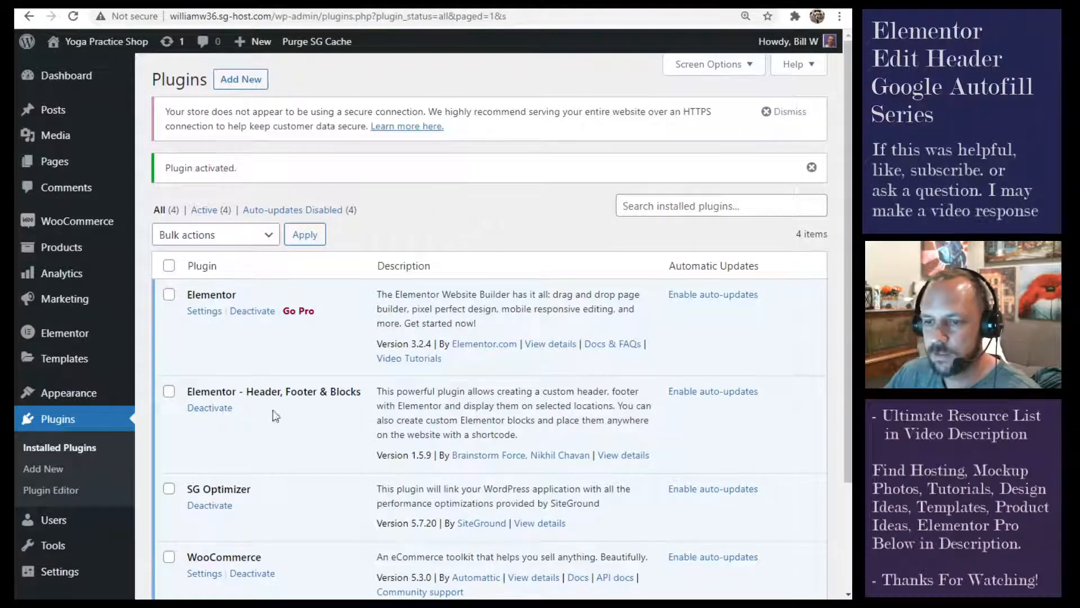
Step: Start a new Header Footer & Blocks template with type Header, displayed on the Entire Website
{"action": "mouse_move", "coordinate": [57, 397]}
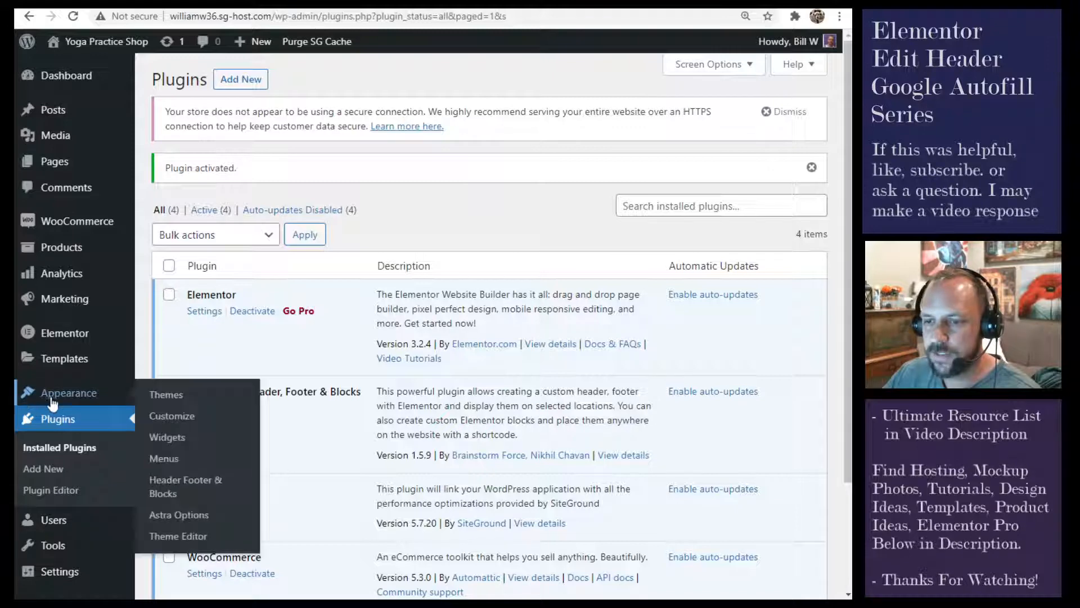
{"action": "left_click", "coordinate": [167, 486]}
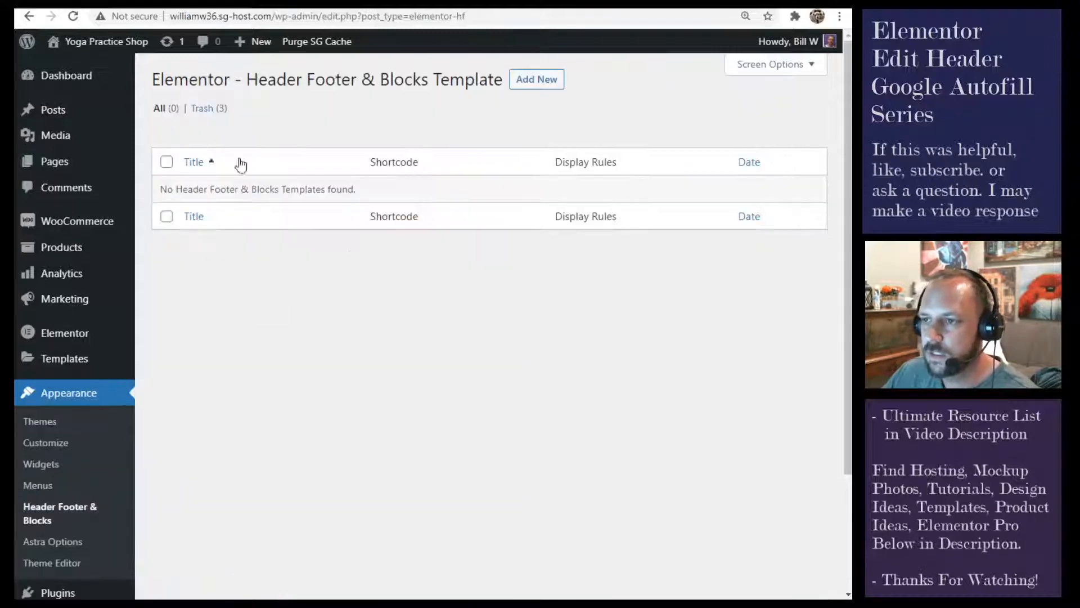
{"action": "left_click", "coordinate": [547, 80]}
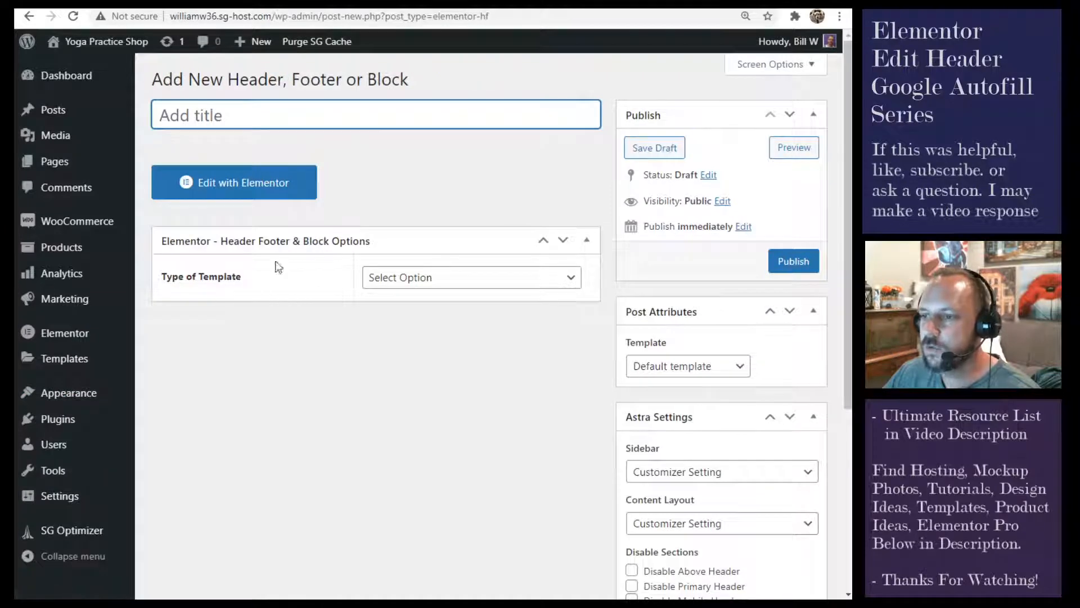
{"action": "left_click", "coordinate": [409, 279]}
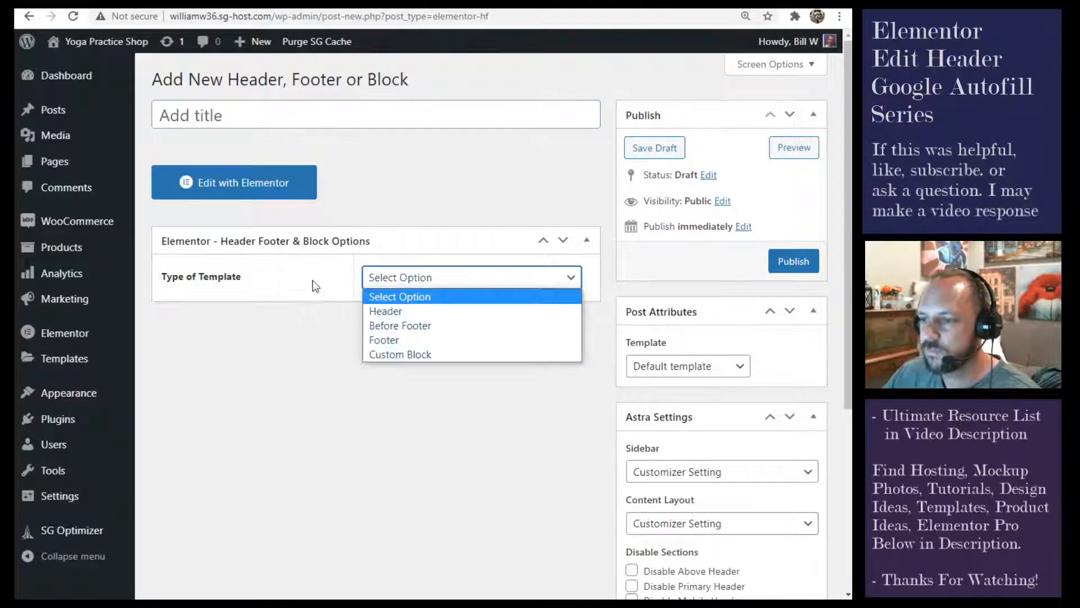
{"action": "left_click", "coordinate": [391, 312]}
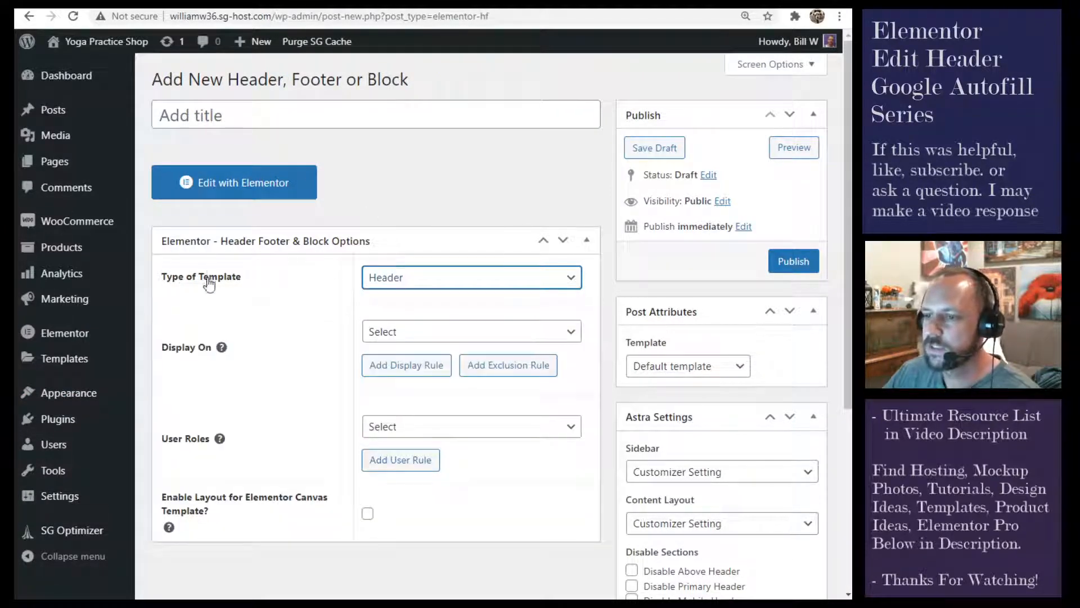
{"action": "left_click", "coordinate": [438, 335]}
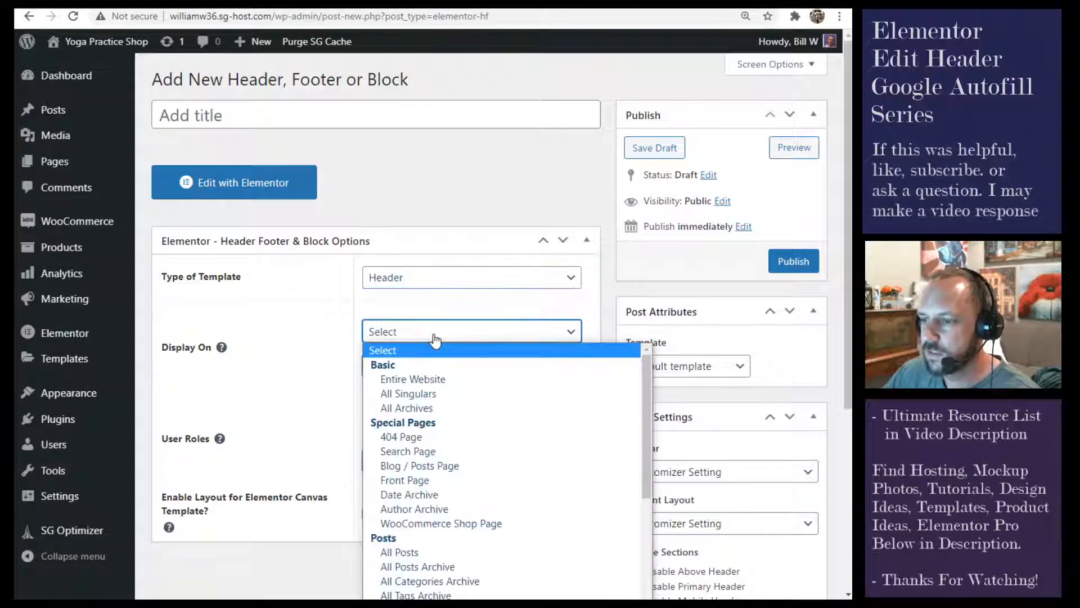
{"action": "left_click", "coordinate": [418, 380]}
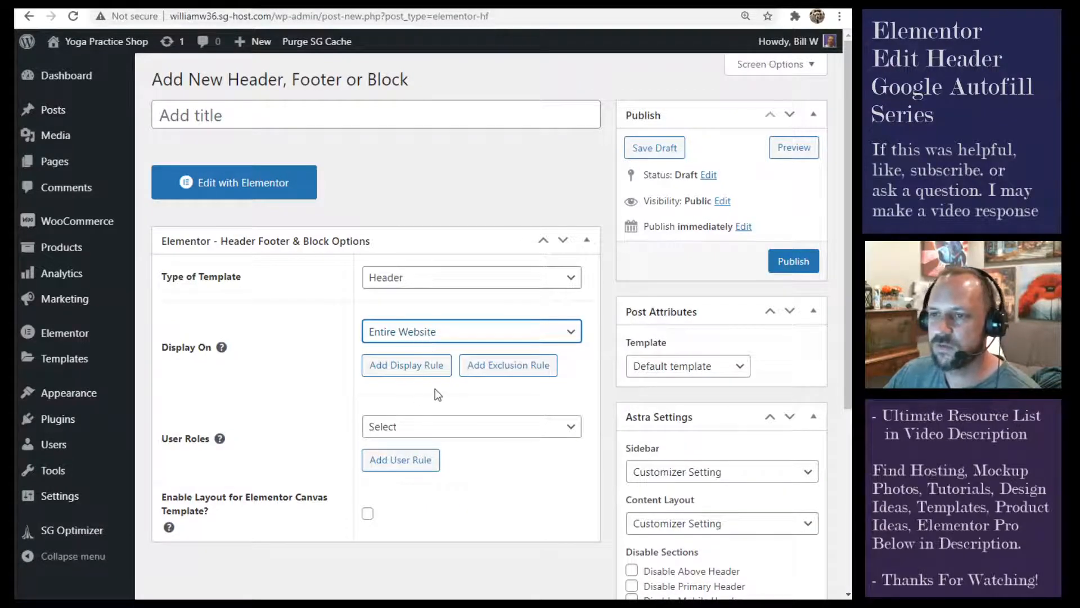
Step: Title the header template "name" and publish it
{"action": "left_click", "coordinate": [206, 110]}
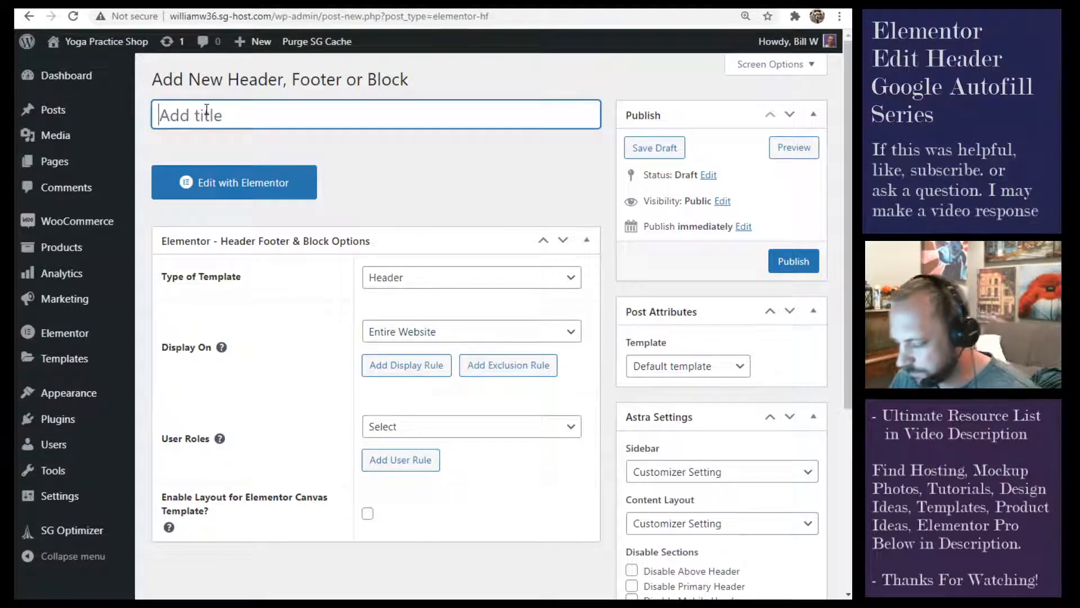
{"action": "type", "text": "name"}
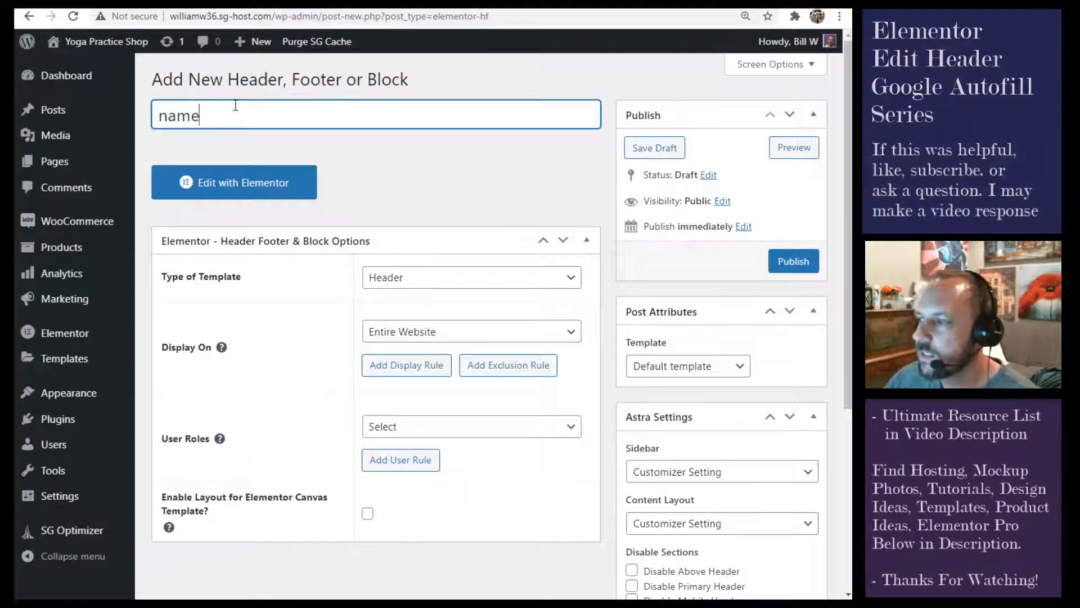
{"action": "left_click", "coordinate": [792, 262]}
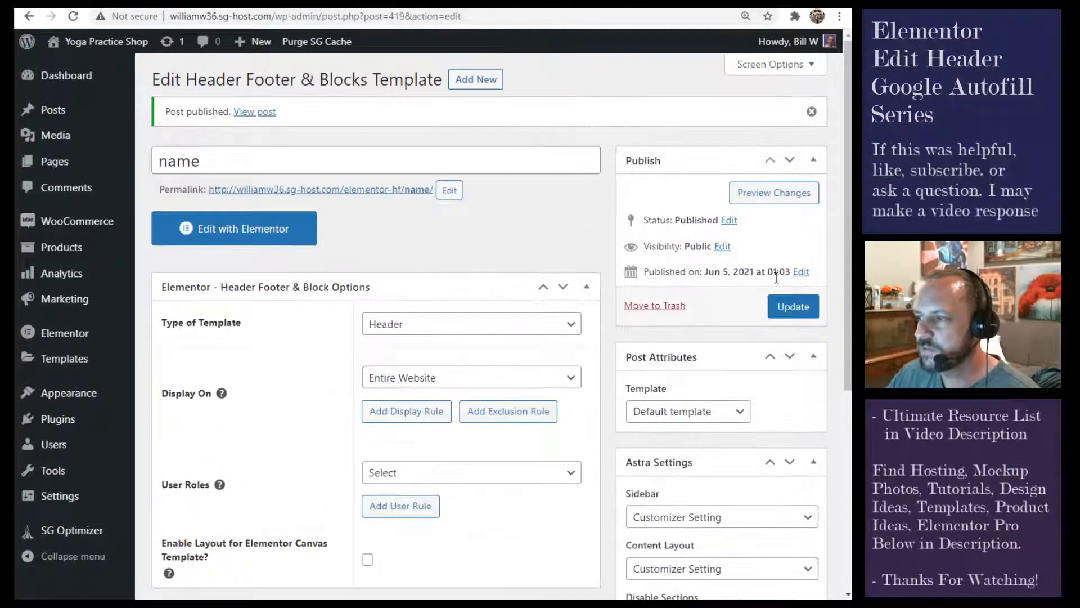
Step: Open the header template for editing in Elementor and add a section with two equal columns
{"action": "left_click", "coordinate": [251, 229]}
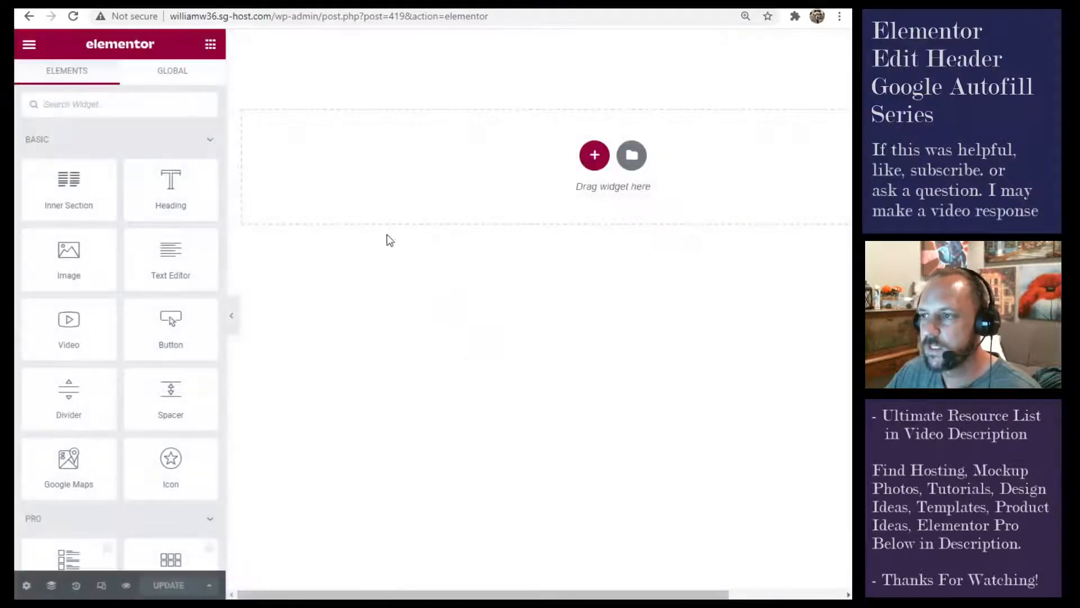
{"action": "left_click", "coordinate": [595, 164]}
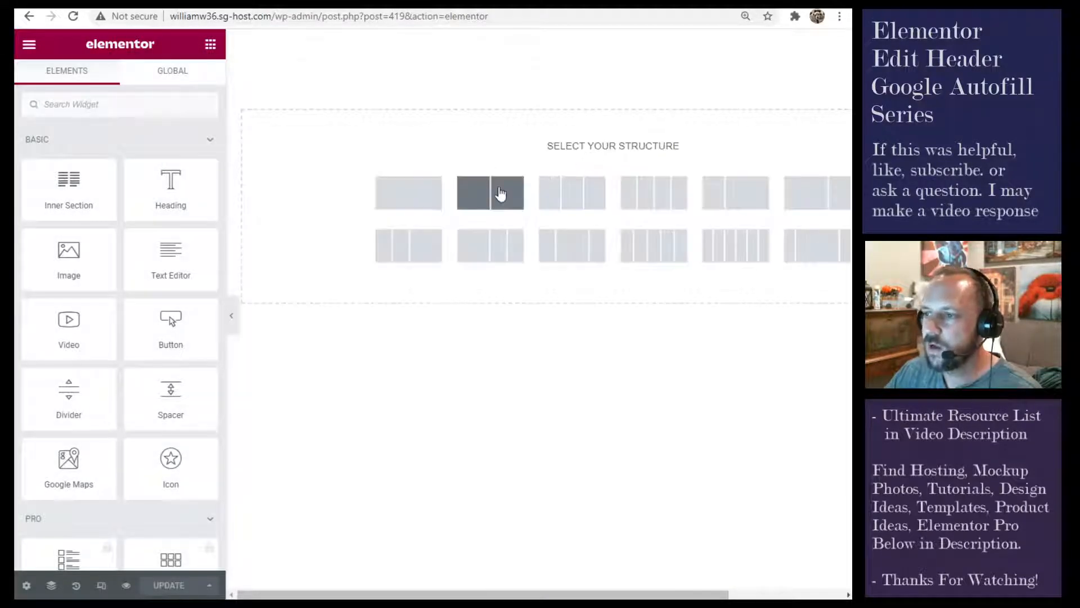
{"action": "left_click", "coordinate": [499, 193]}
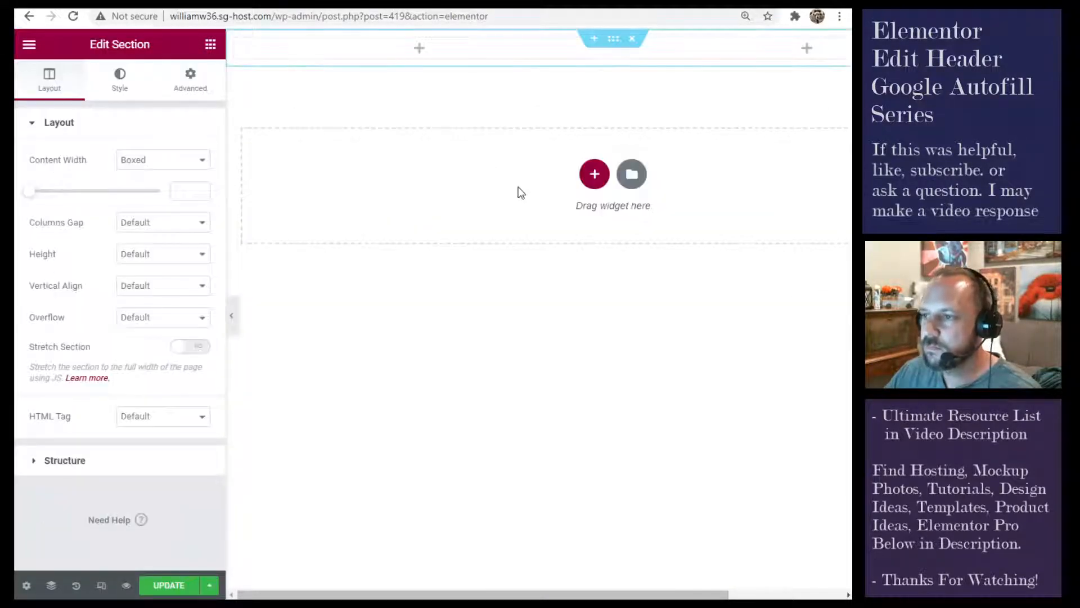
Step: Find the HFB Site Logo widget by searching for "logo" and place it in the section's first column
{"action": "left_click", "coordinate": [420, 50]}
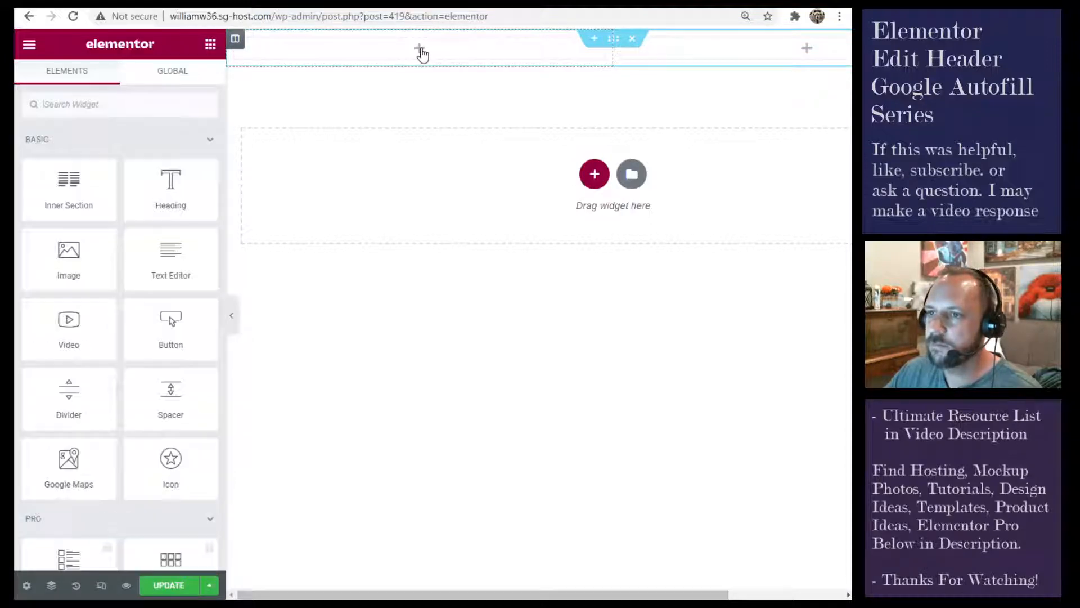
{"action": "left_click", "coordinate": [92, 104]}
{"action": "type", "text": "logo"}
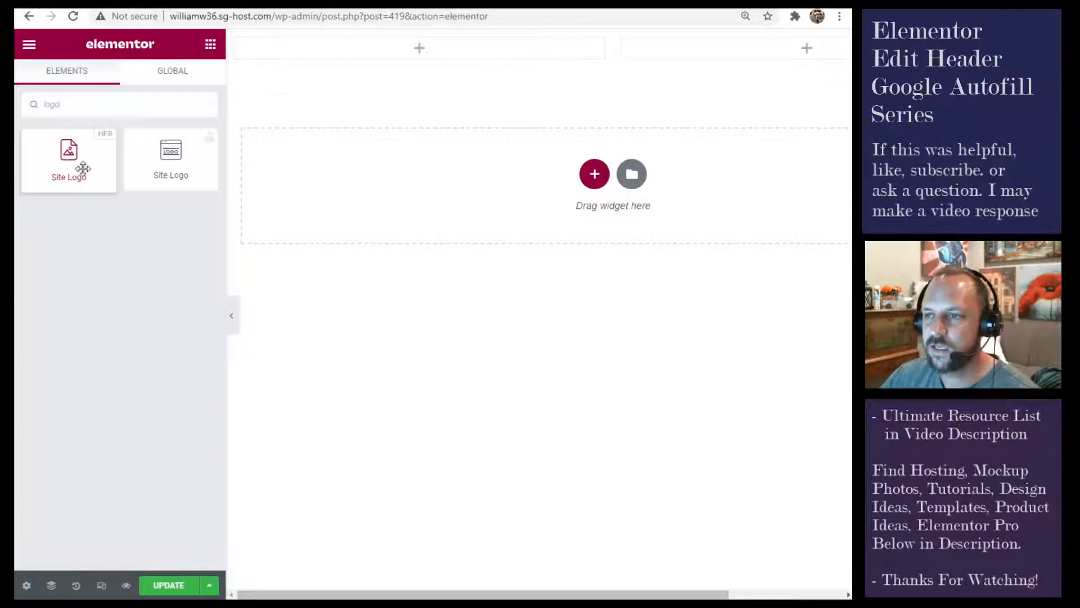
{"action": "left_click_drag", "start_coordinate": [83, 167], "coordinate": [437, 54]}
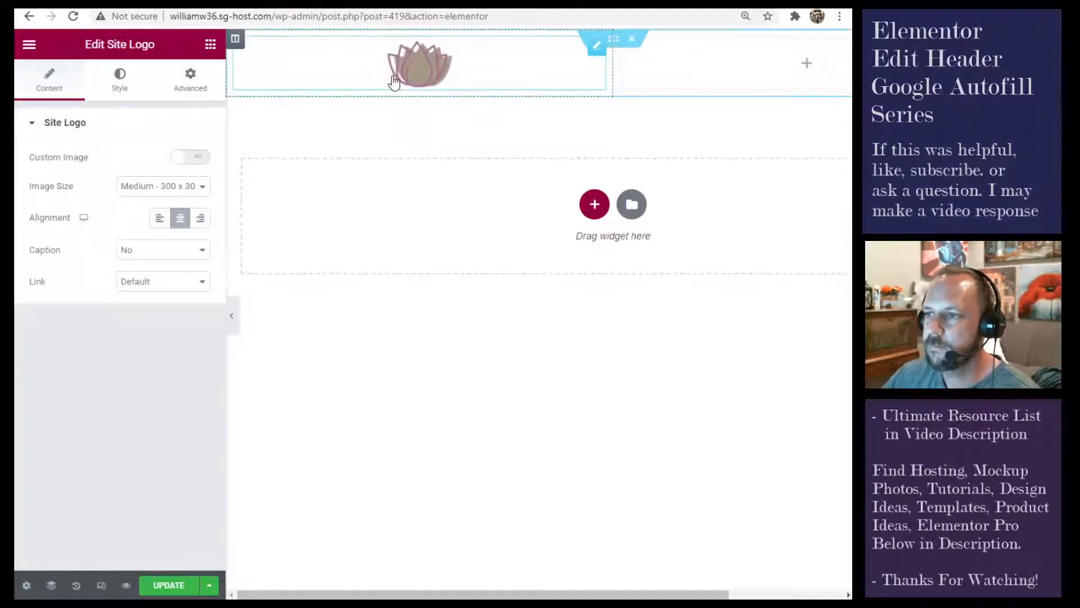
Step: Find the HFB Navigation Menu widget by searching for "nav" and place it in the section's second column
{"action": "left_click", "coordinate": [806, 64]}
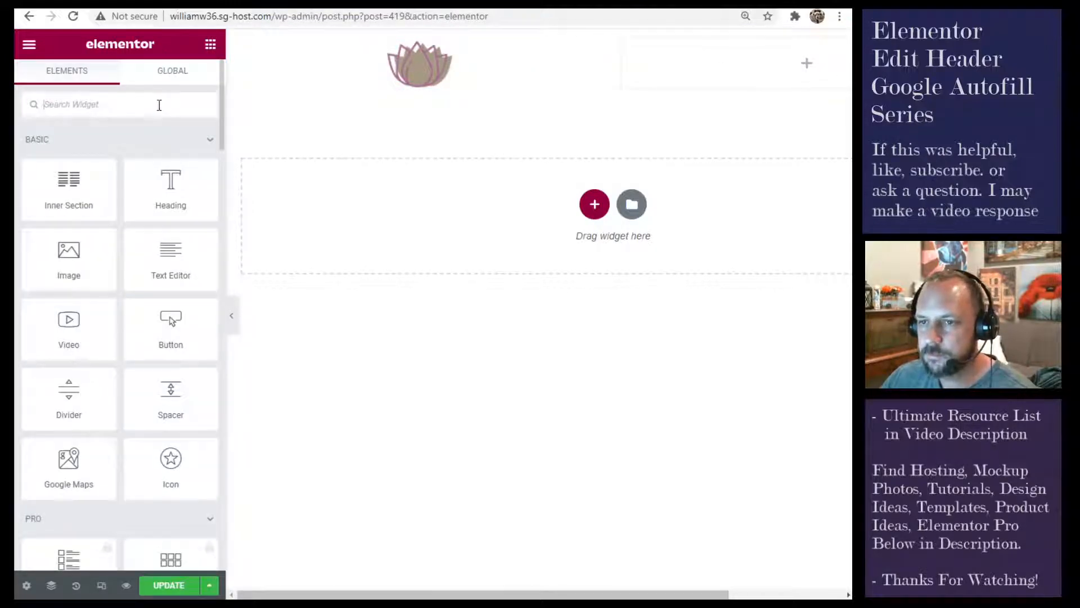
{"action": "type", "text": "nav"}
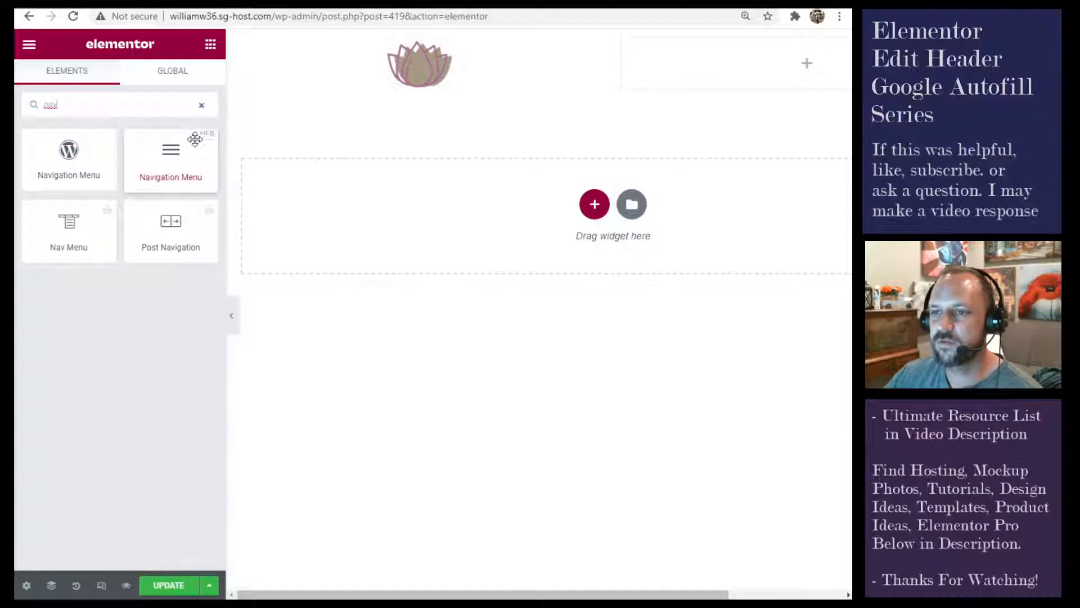
{"action": "left_click_drag", "start_coordinate": [171, 156], "coordinate": [784, 63]}
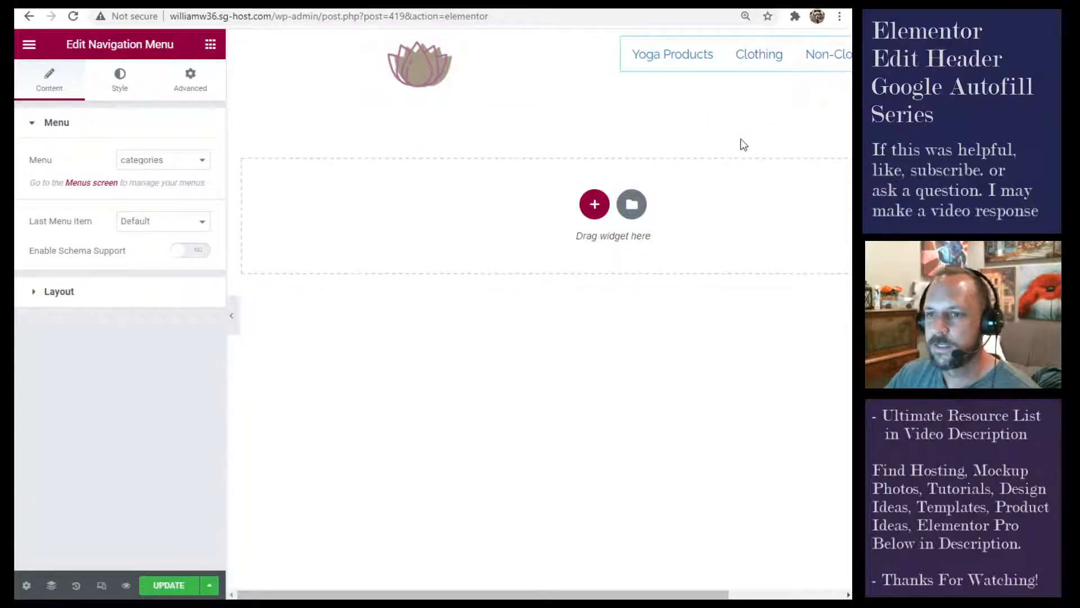
Step: Align the navigation menu to the right and set its column's vertical alignment to Middle
{"action": "left_click", "coordinate": [66, 298]}
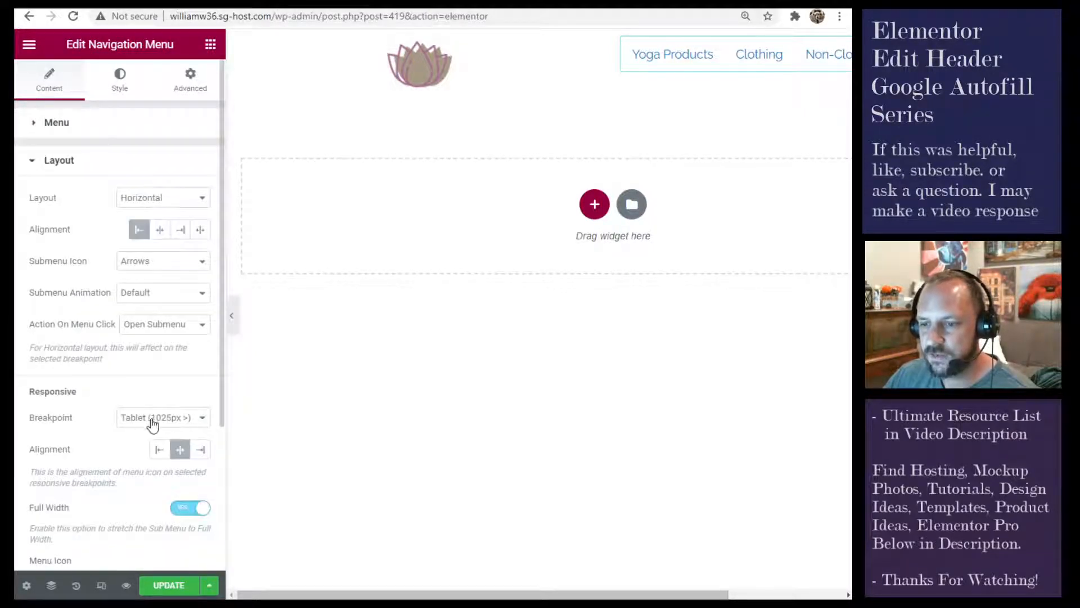
{"action": "left_click", "coordinate": [181, 230]}
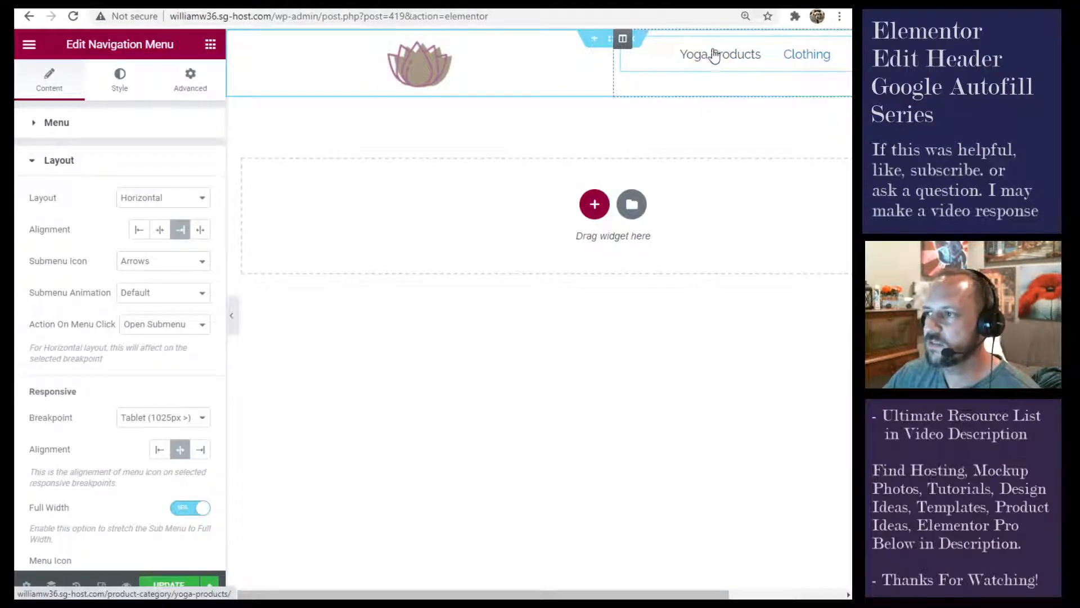
{"action": "left_click", "coordinate": [623, 39]}
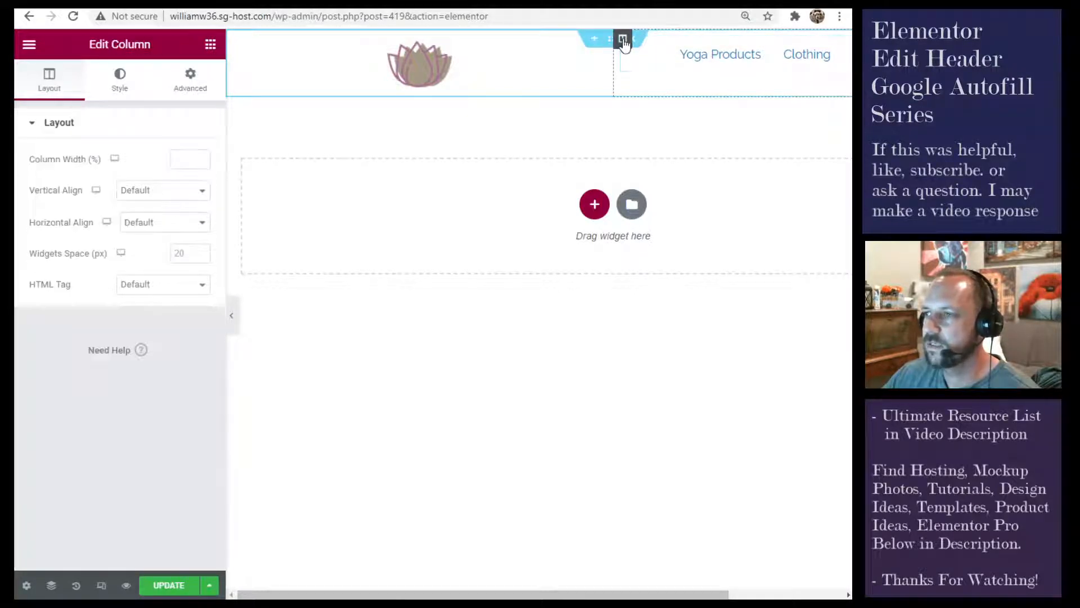
{"action": "left_click", "coordinate": [142, 194]}
{"action": "left_click", "coordinate": [141, 227]}
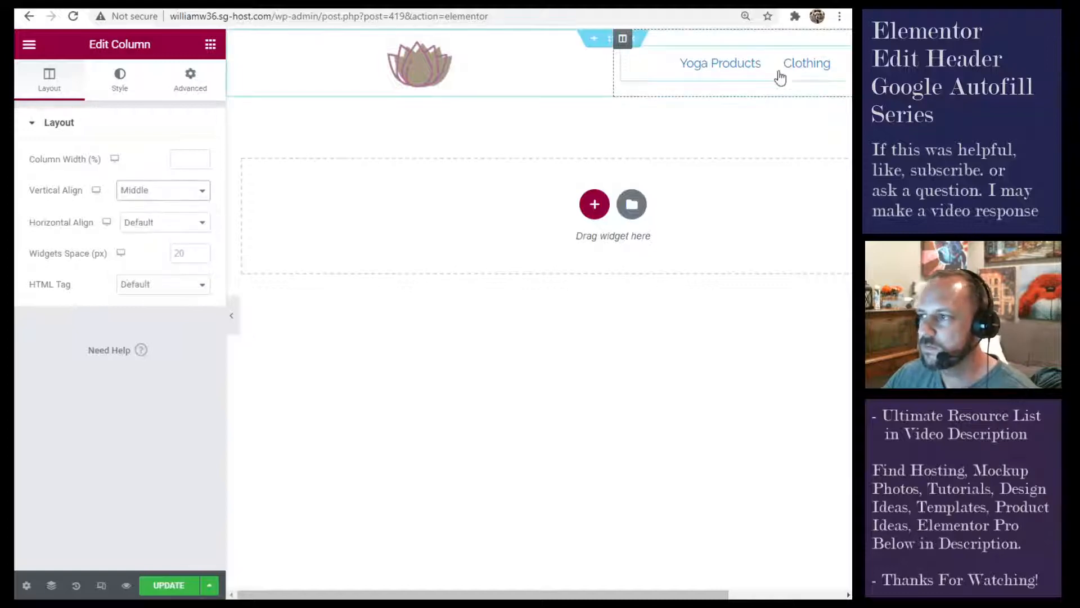
Step: Set the navigation menu's normal text color to a muted reddish brown
{"action": "left_click", "coordinate": [636, 69]}
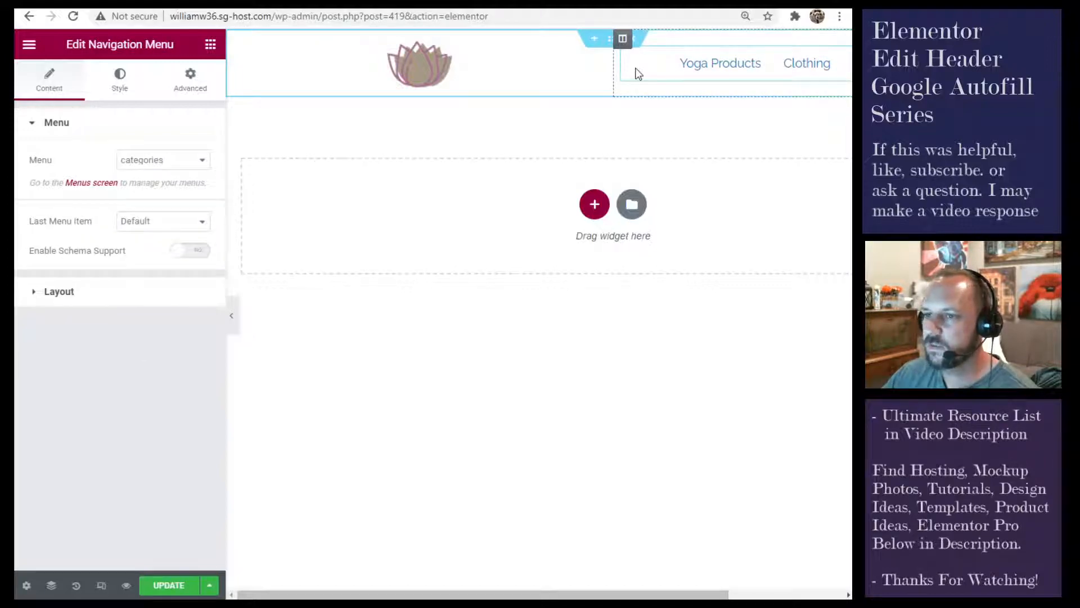
{"action": "left_click", "coordinate": [120, 78]}
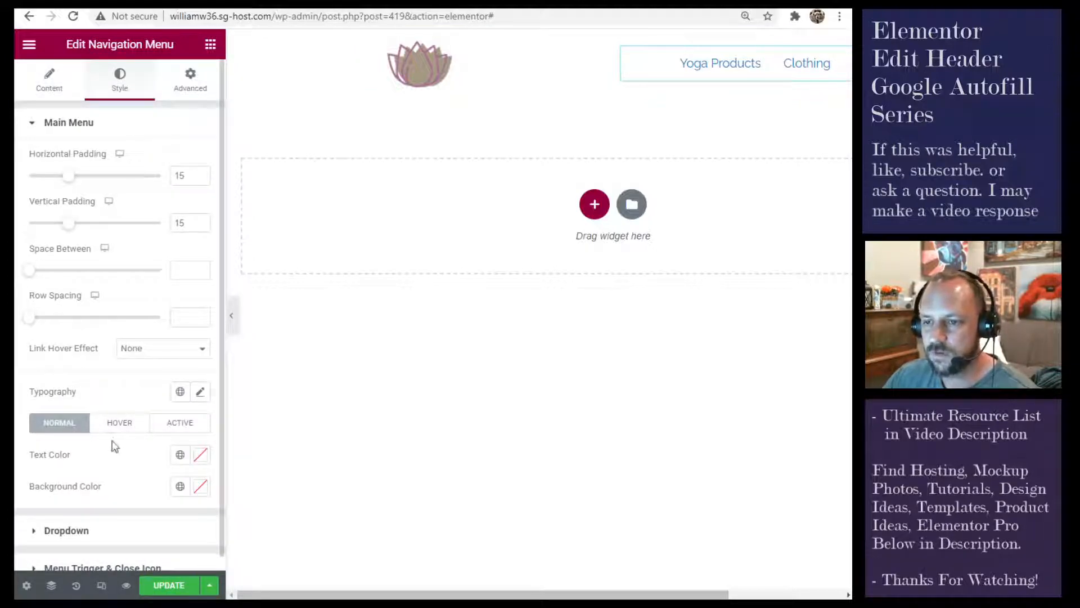
{"action": "left_click", "coordinate": [200, 454]}
{"action": "mouse_move", "coordinate": [138, 300]}
{"action": "left_mouse_down"}
{"action": "mouse_move", "coordinate": [128, 312]}
{"action": "mouse_move", "coordinate": [160, 311]}
{"action": "mouse_move", "coordinate": [150, 315]}
{"action": "mouse_move", "coordinate": [159, 286]}
{"action": "mouse_move", "coordinate": [158, 301]}
{"action": "left_mouse_up"}
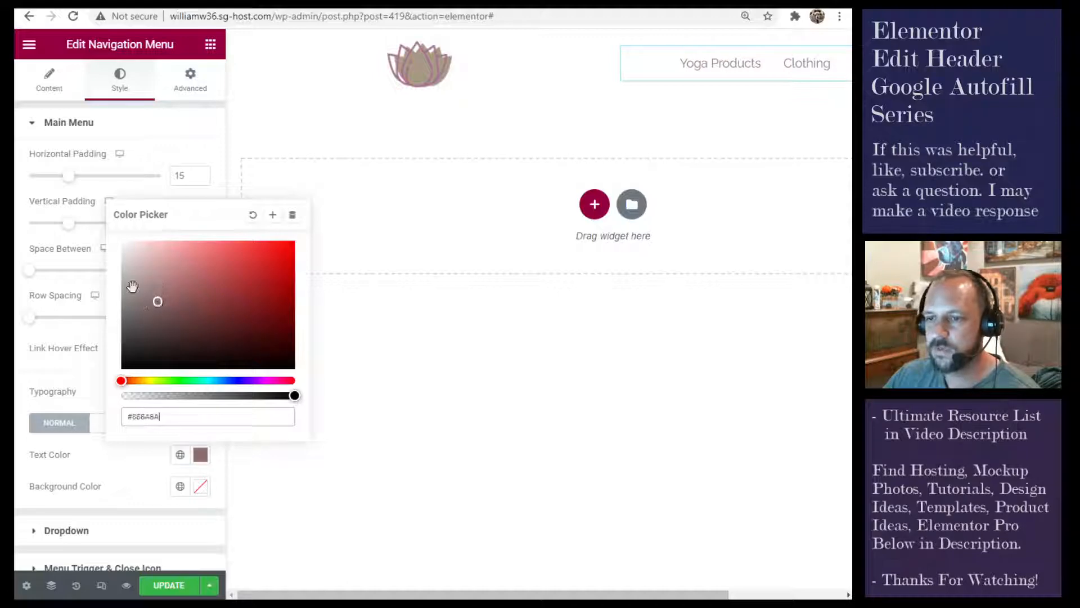
Step: Preview the header at full width with the editing panel collapsed, and restore the panel
{"action": "left_click", "coordinate": [79, 373]}
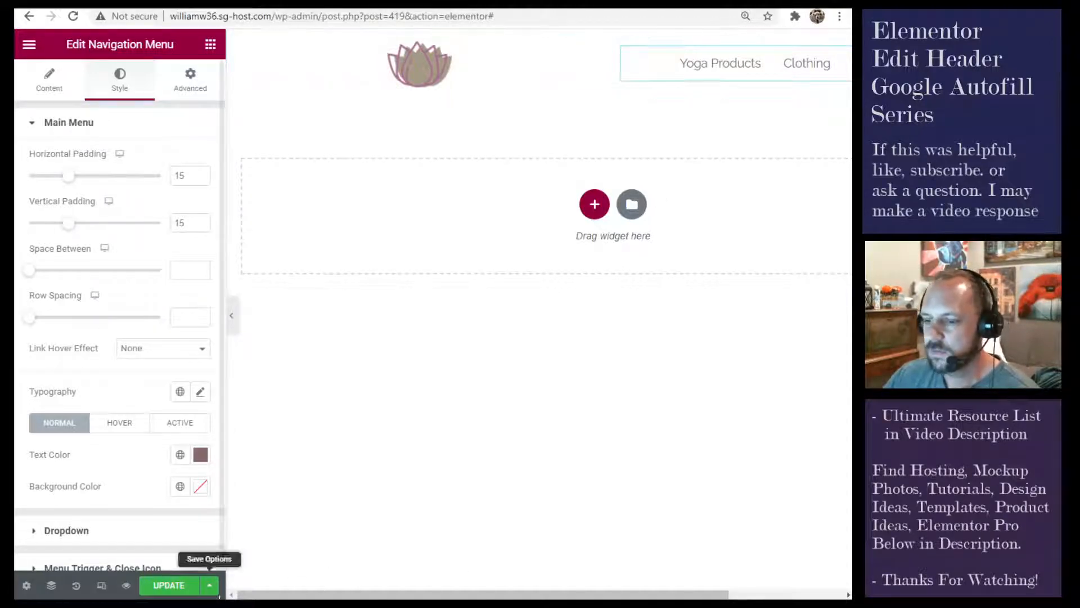
{"action": "left_click", "coordinate": [232, 315]}
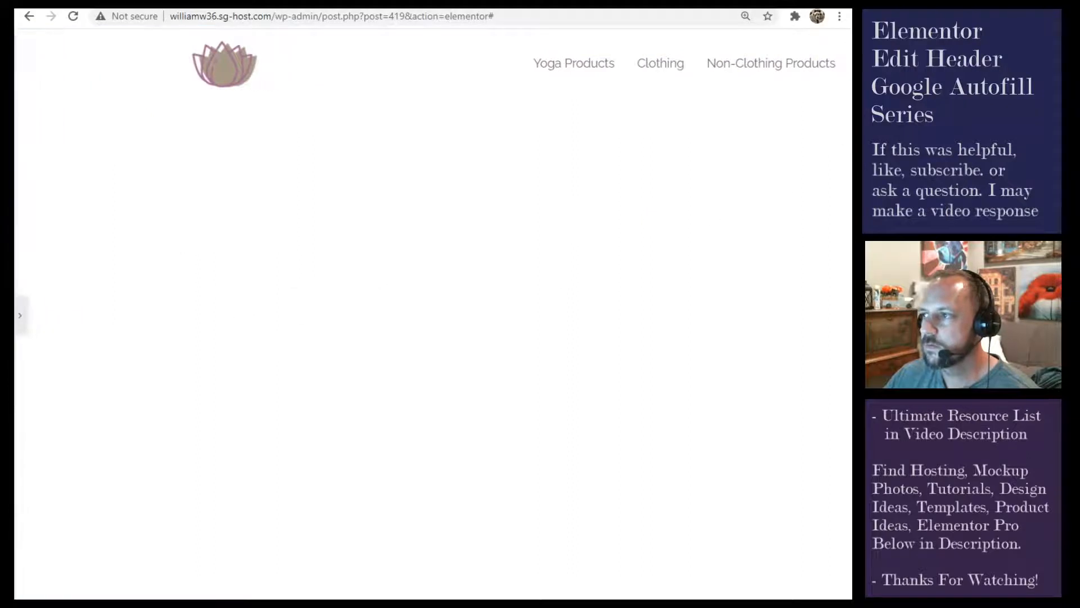
{"action": "left_click", "coordinate": [19, 316]}
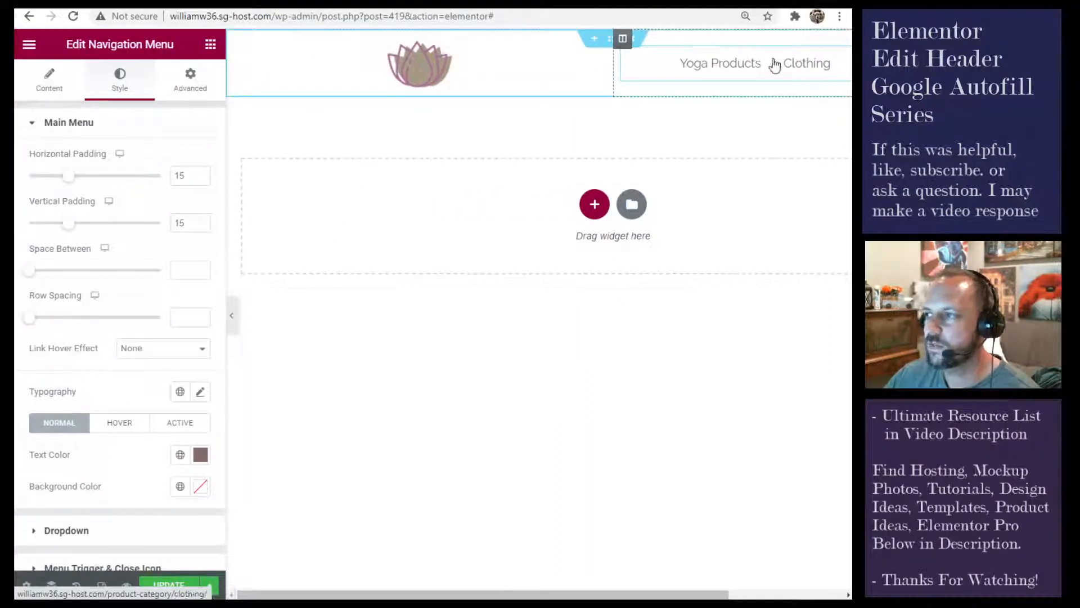
Step: Switch the navigation menu widget to show the header1 menu
{"action": "left_click", "coordinate": [36, 85]}
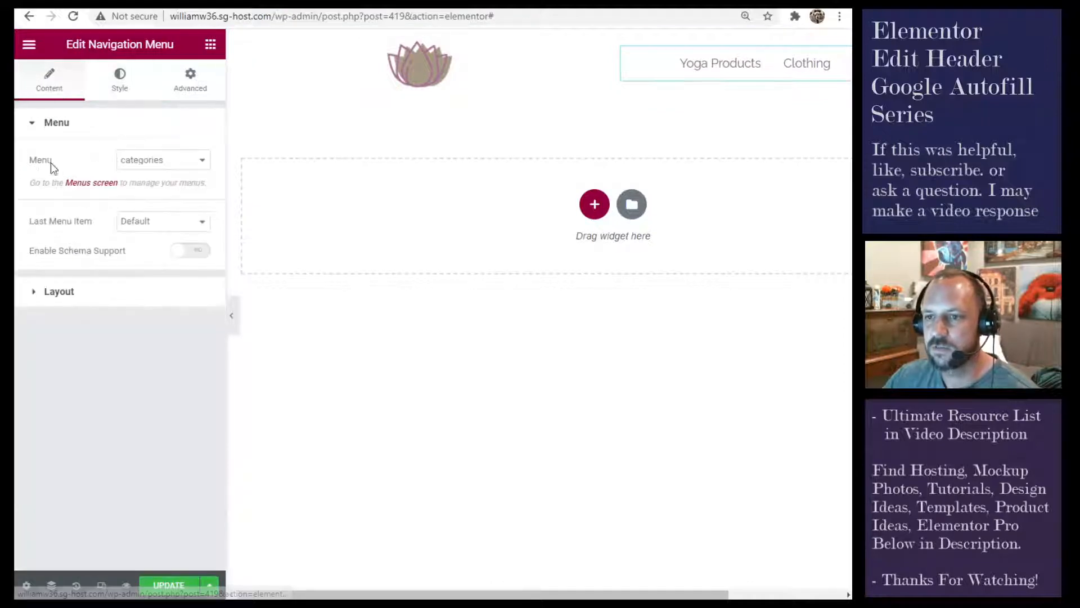
{"action": "left_click", "coordinate": [169, 162]}
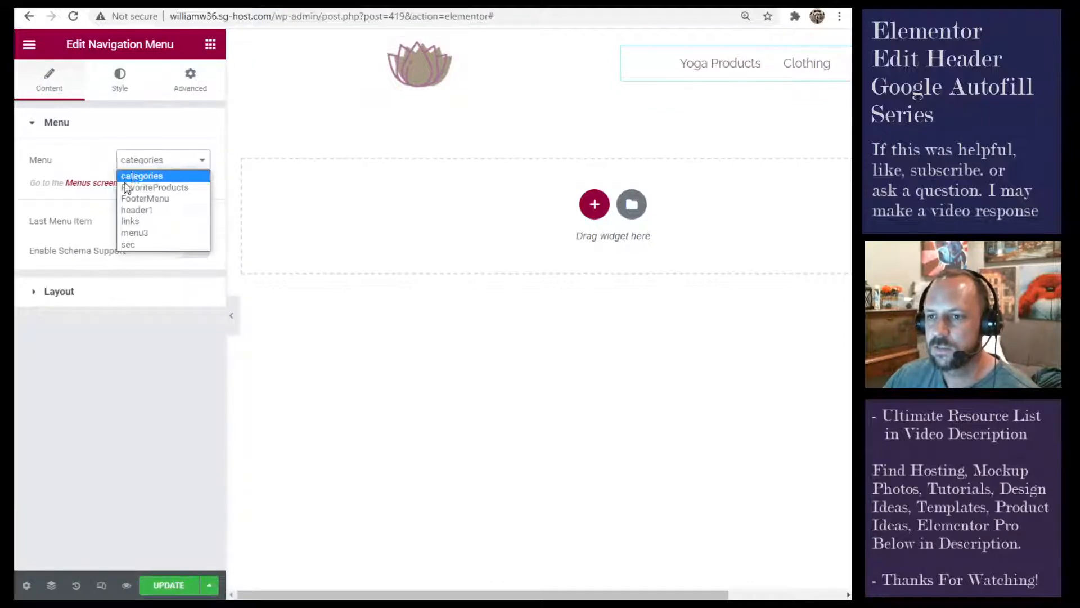
{"action": "left_click", "coordinate": [141, 210]}
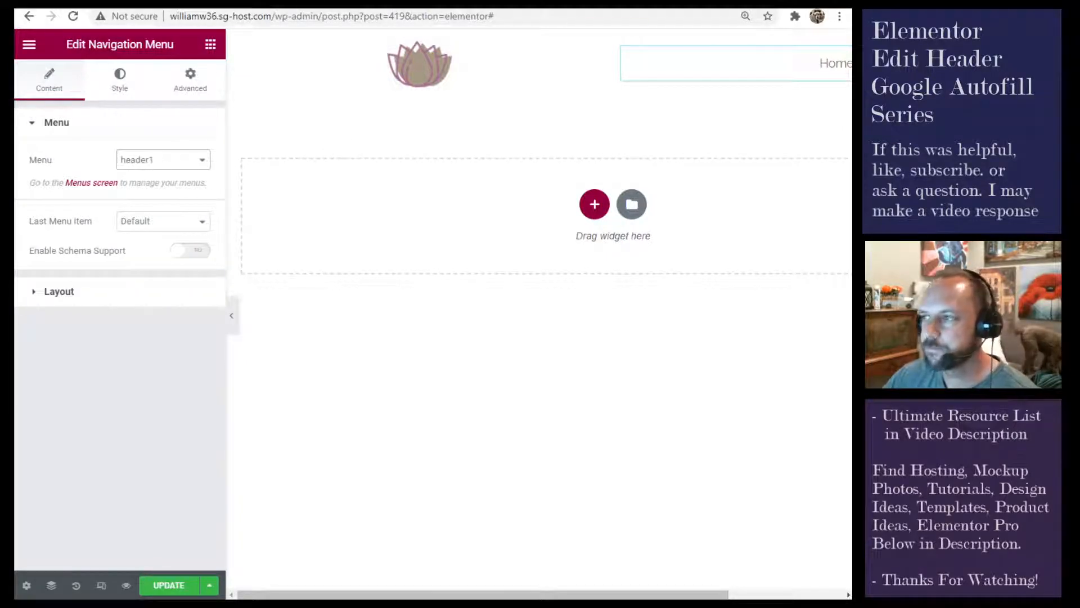
Step: Give the logo and menu section a classic background in light grey
{"action": "mouse_move", "coordinate": [810, 78]}
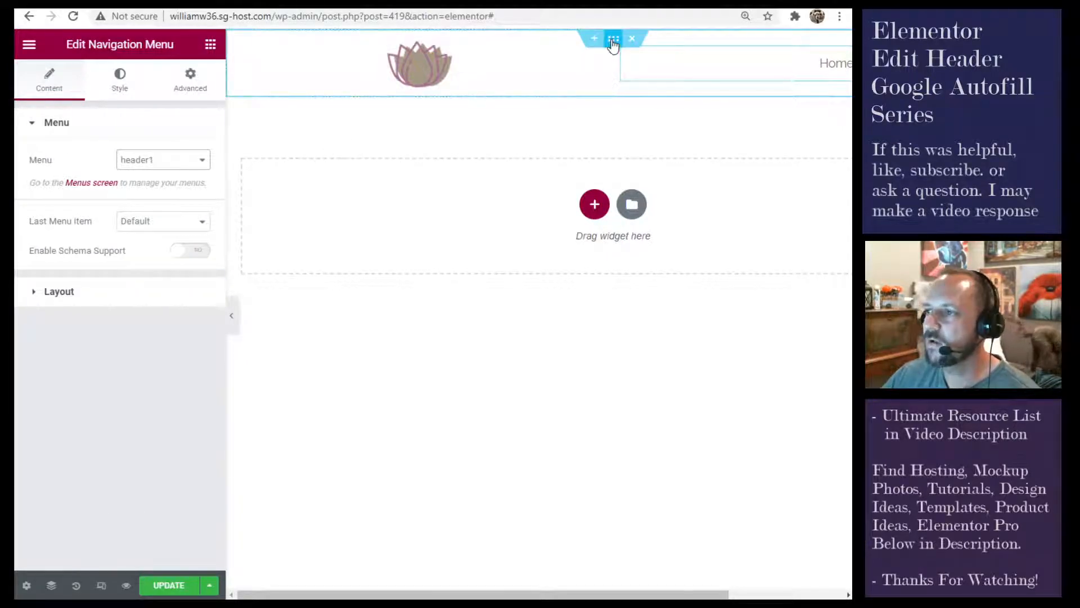
{"action": "left_click", "coordinate": [613, 42]}
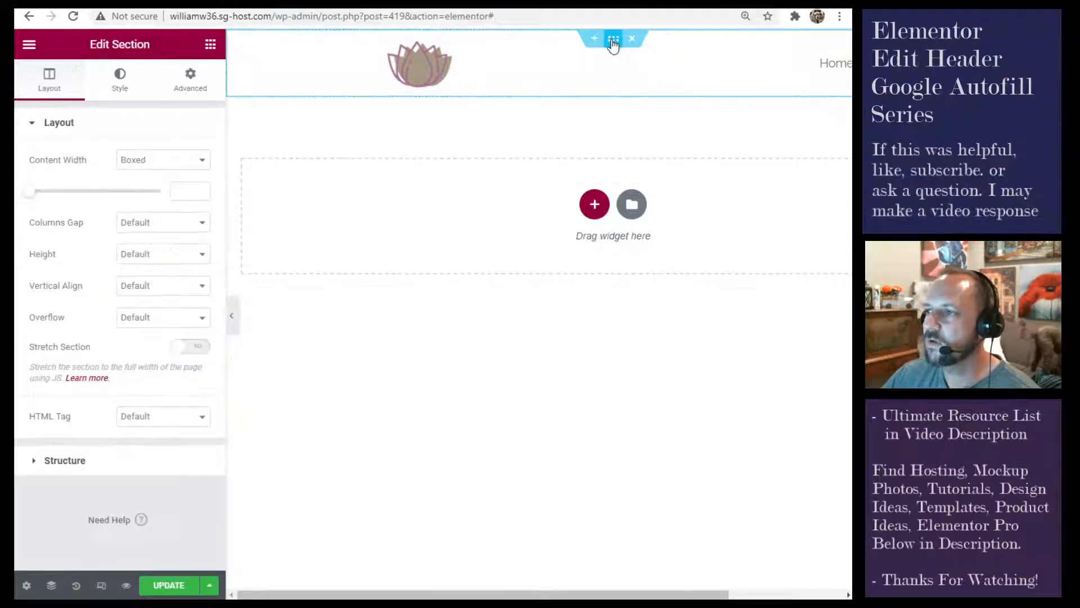
{"action": "left_click", "coordinate": [122, 82]}
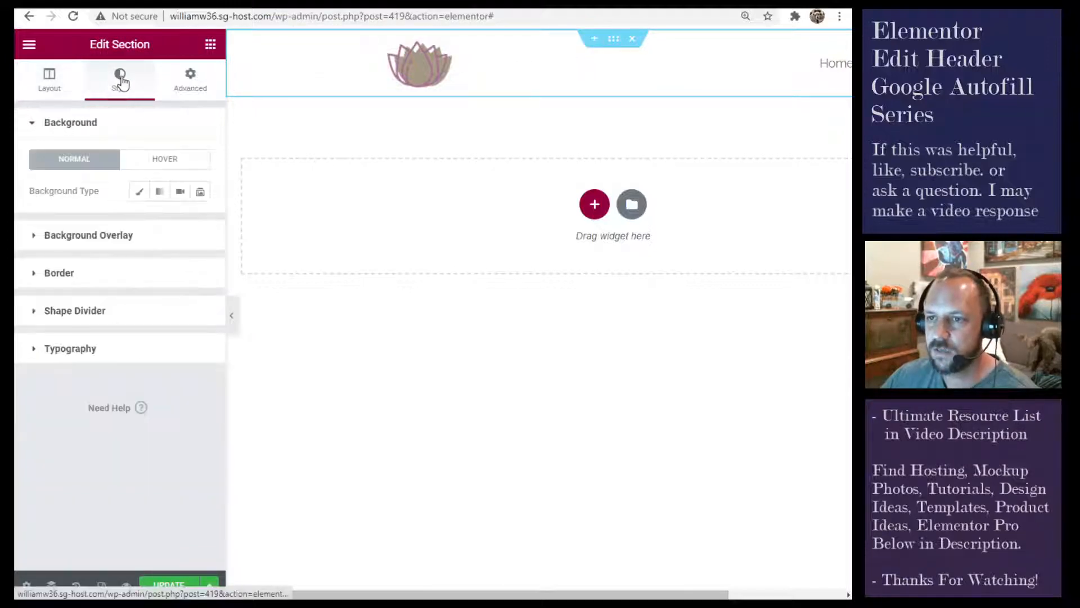
{"action": "left_click", "coordinate": [139, 192]}
{"action": "left_click", "coordinate": [200, 223]}
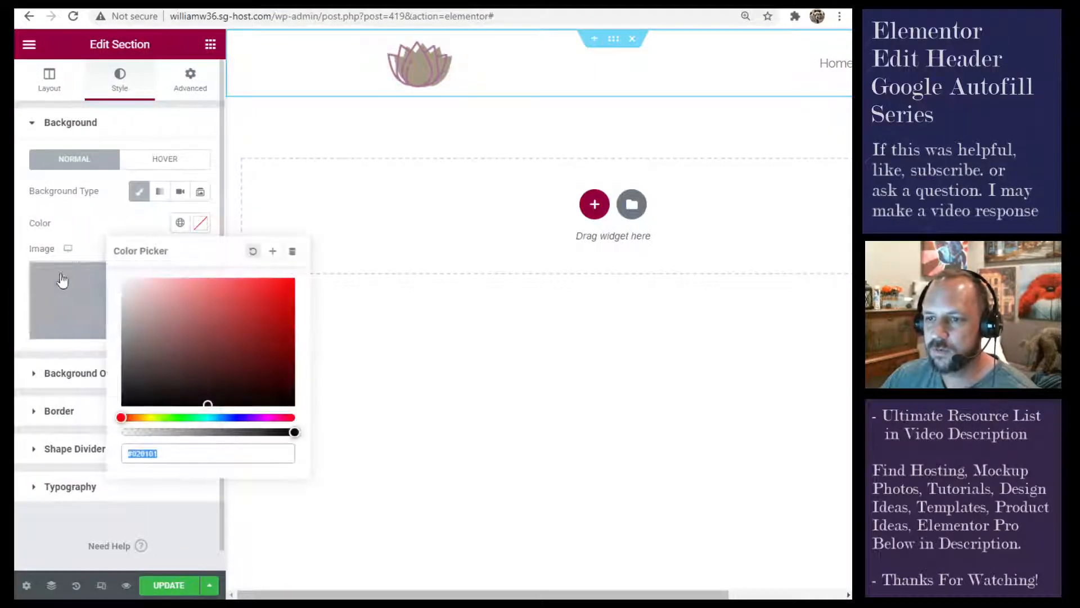
{"action": "left_click_drag", "start_coordinate": [126, 295], "coordinate": [113, 294]}
{"action": "left_click", "coordinate": [137, 218]}
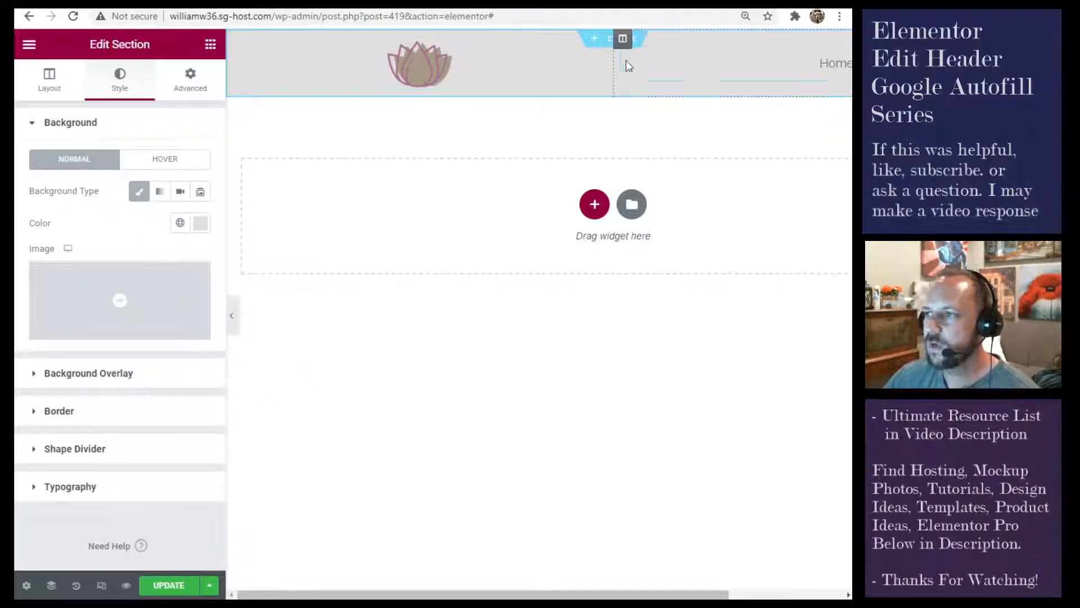
Step: Insert a single-column section above the logo and menu section
{"action": "left_click", "coordinate": [594, 38]}
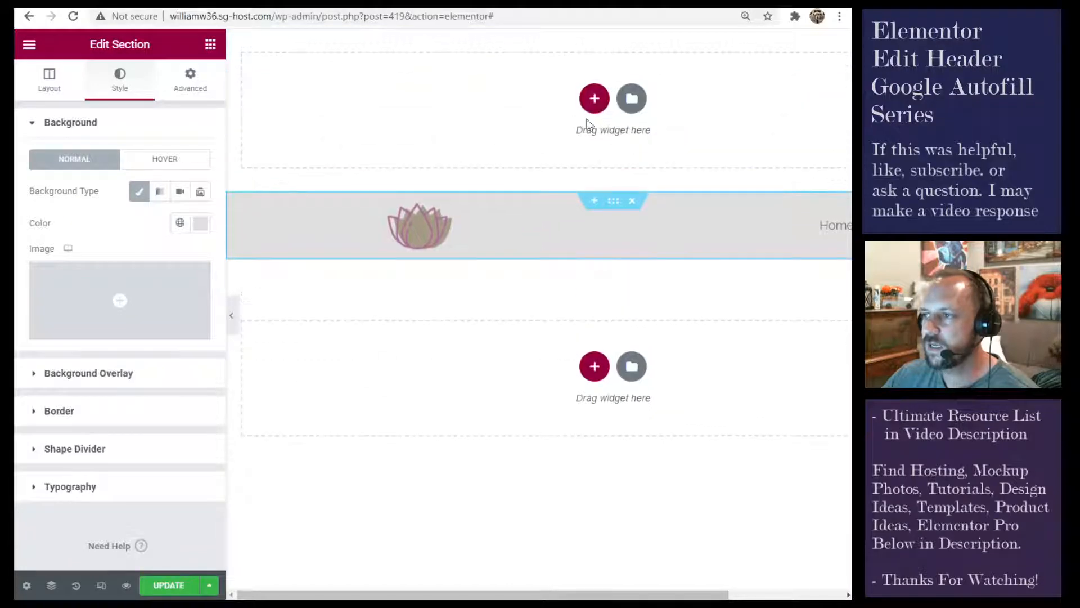
{"action": "left_click", "coordinate": [593, 98]}
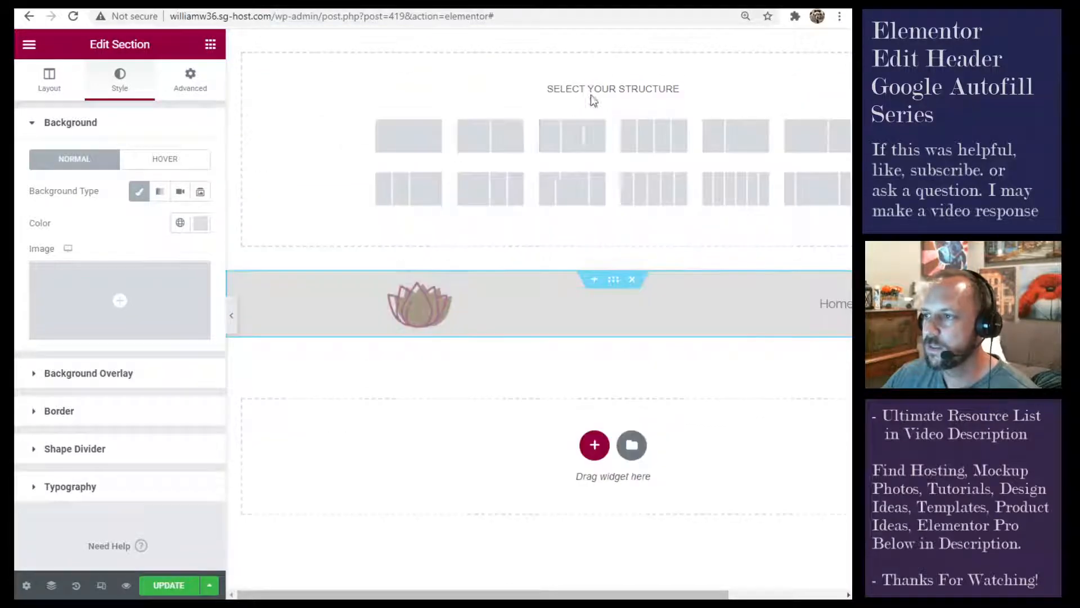
{"action": "left_click", "coordinate": [405, 137]}
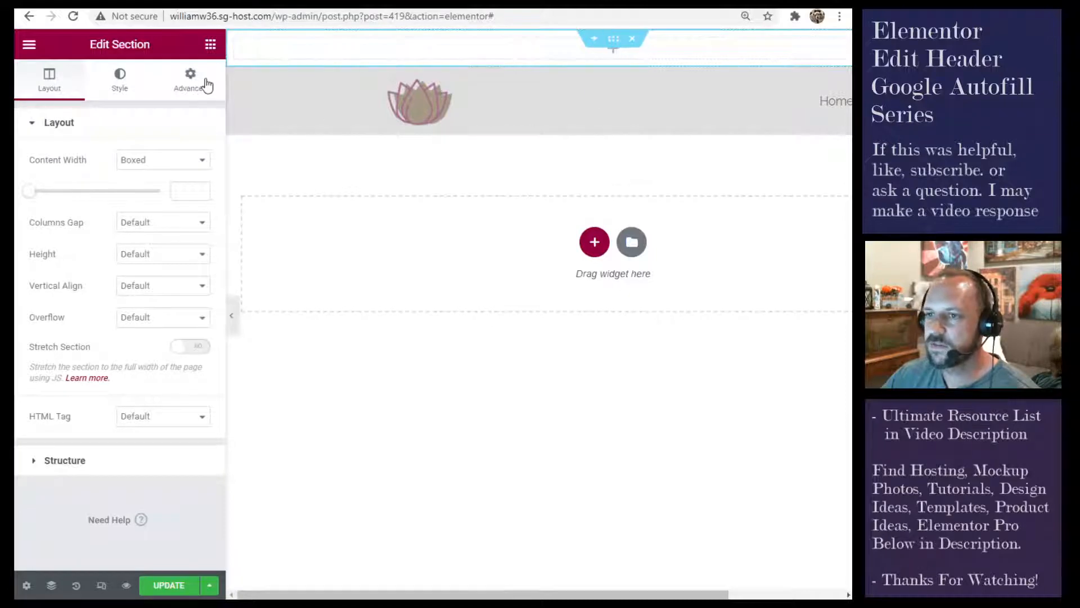
Step: Find the Social Icons widget by searching for "so" and place it in the empty section above the logo
{"action": "left_click", "coordinate": [211, 44]}
{"action": "left_click", "coordinate": [166, 101]}
{"action": "type", "text": "s"}
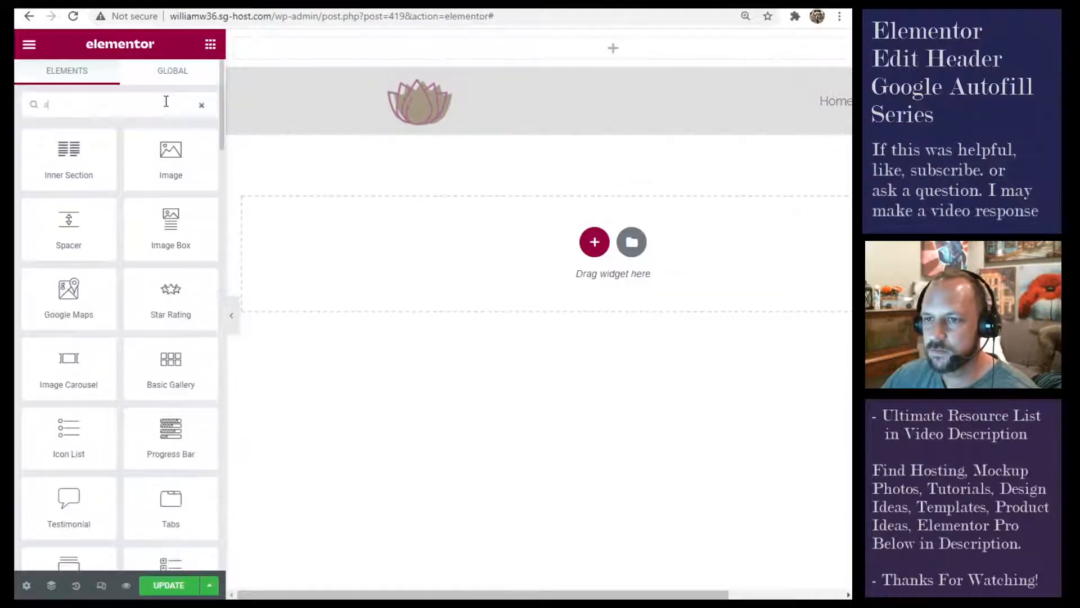
{"action": "type", "text": "o"}
{"action": "left_click_drag", "start_coordinate": [70, 149], "coordinate": [617, 43]}
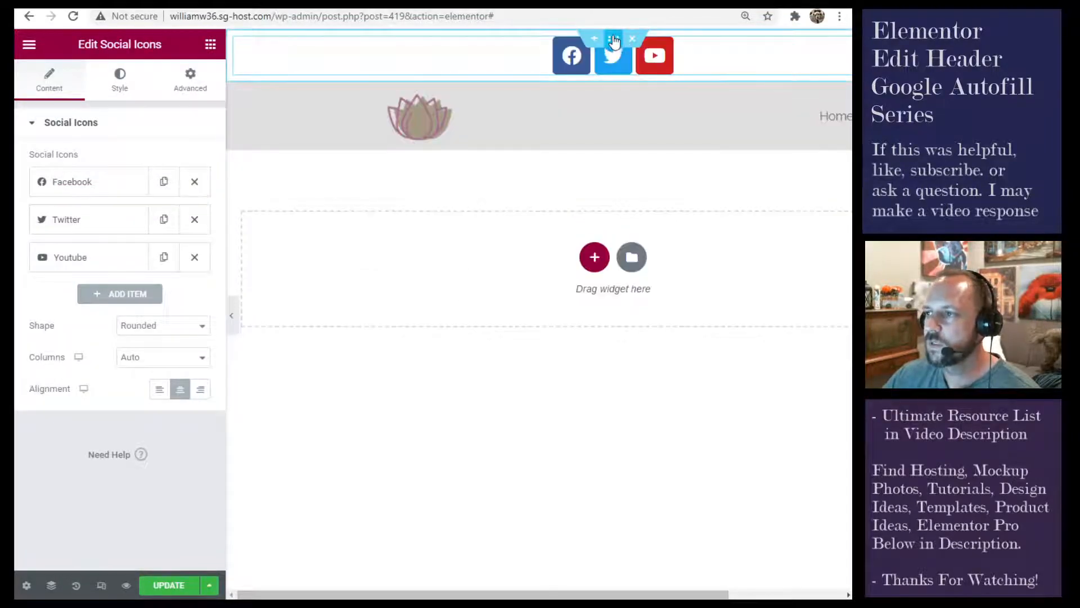
Step: Give the social icons section a classic background in muted mauve, #845F6F
{"action": "left_click", "coordinate": [614, 41]}
{"action": "left_click", "coordinate": [127, 91]}
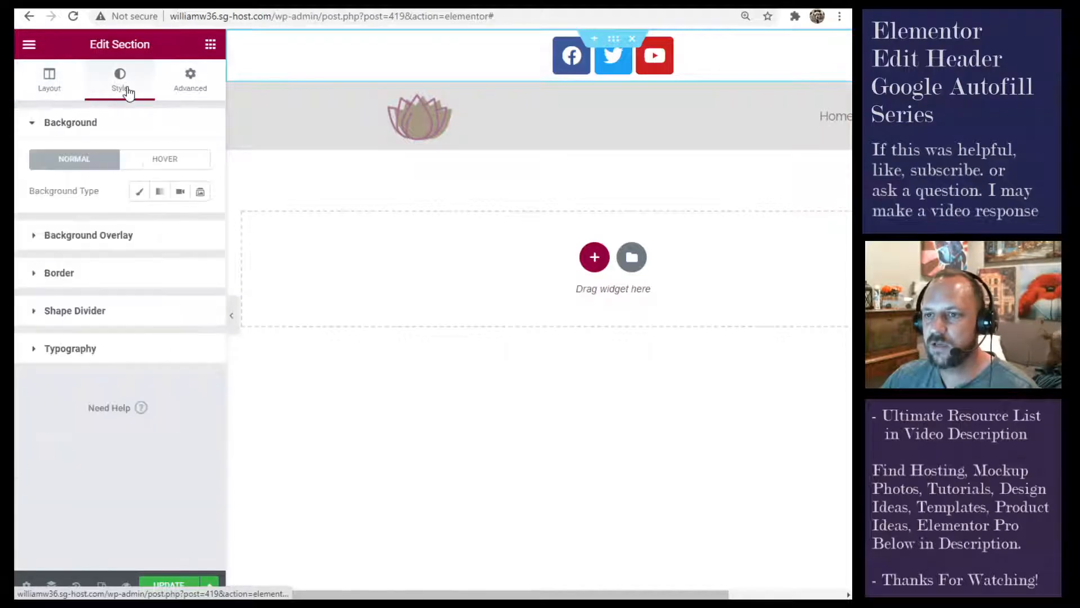
{"action": "left_click", "coordinate": [139, 191]}
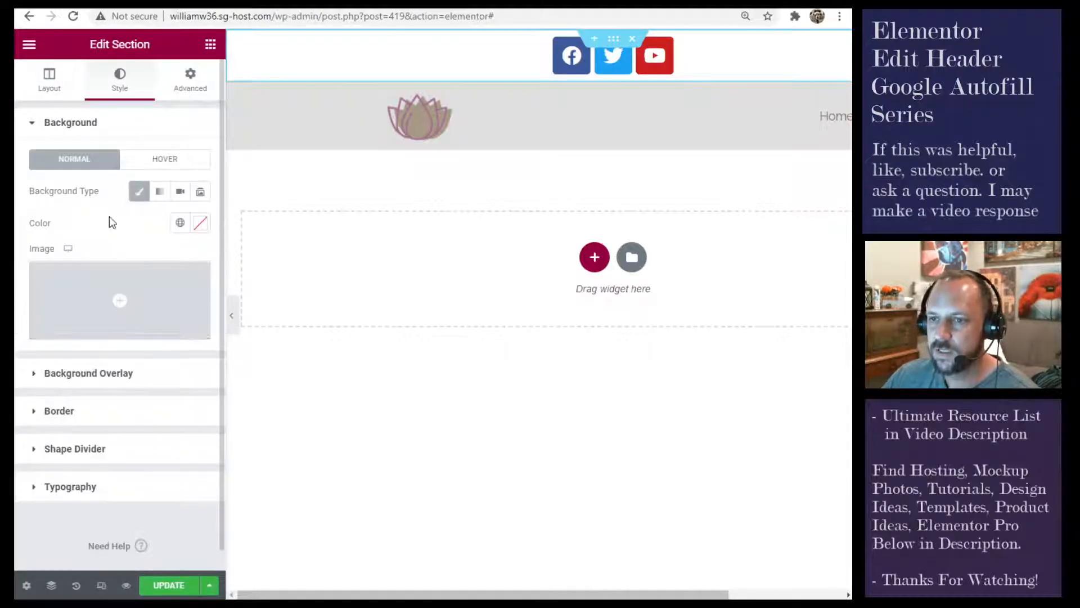
{"action": "left_click", "coordinate": [197, 223]}
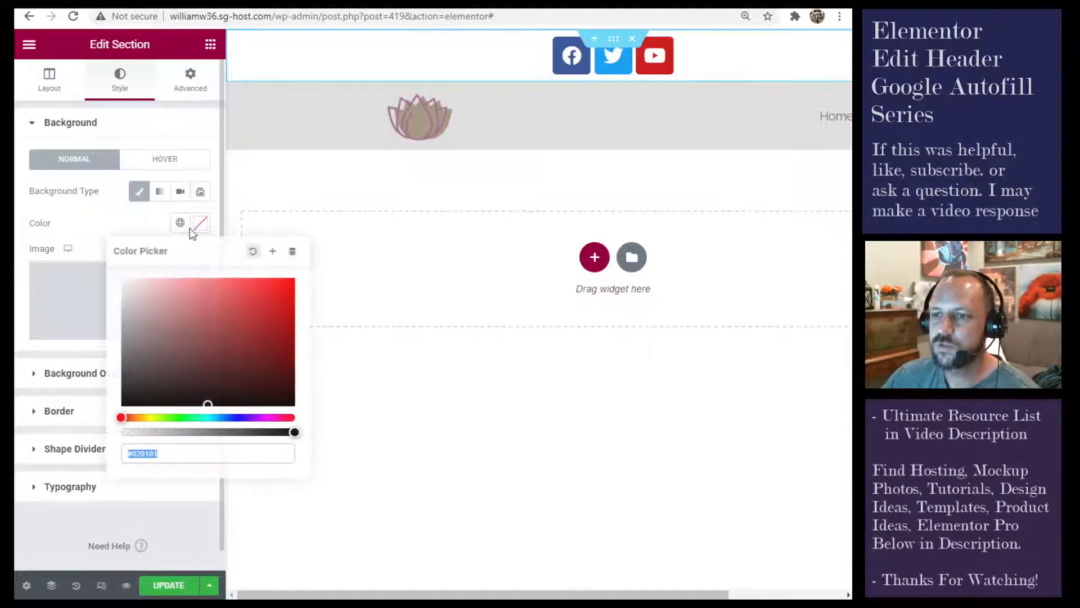
{"action": "left_click", "coordinate": [283, 417]}
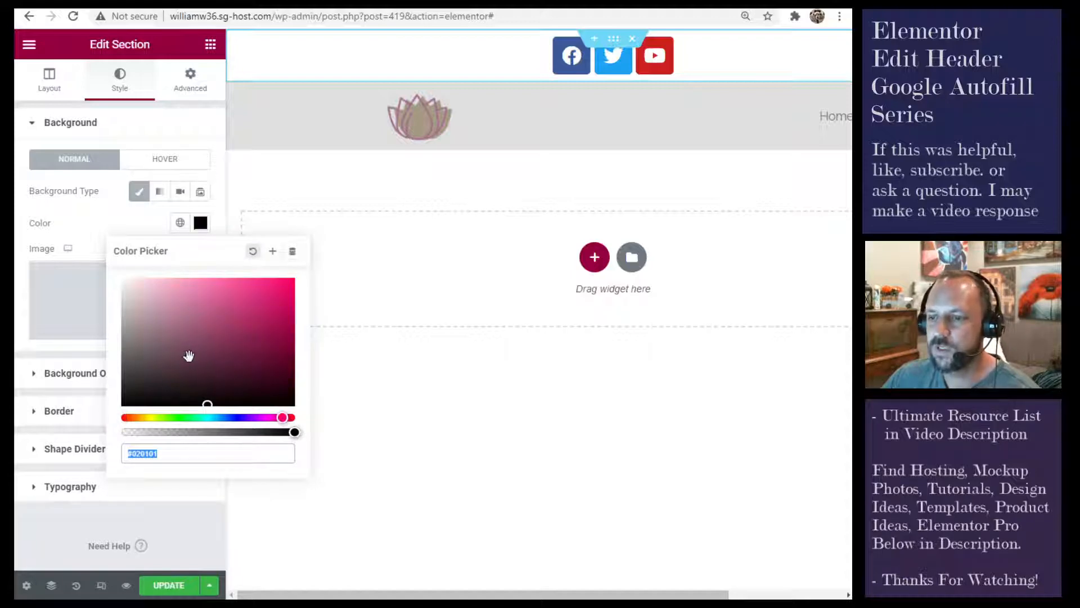
{"action": "left_click_drag", "start_coordinate": [188, 356], "coordinate": [169, 340]}
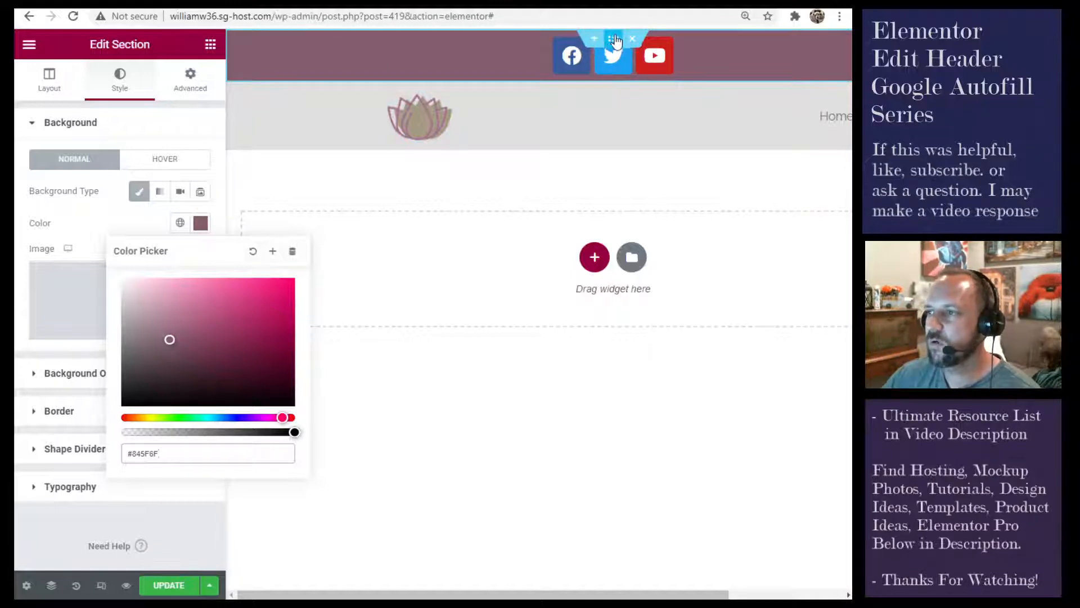
Step: Review the social icons section's responsive visibility options and preview the header in responsive mode
{"action": "left_click", "coordinate": [200, 76]}
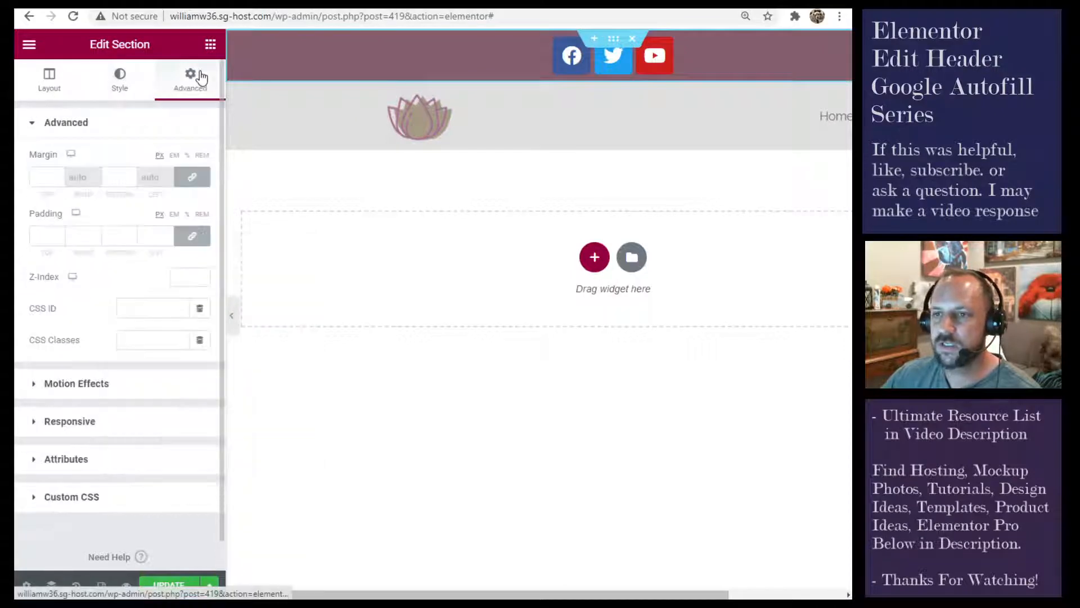
{"action": "left_click", "coordinate": [69, 422]}
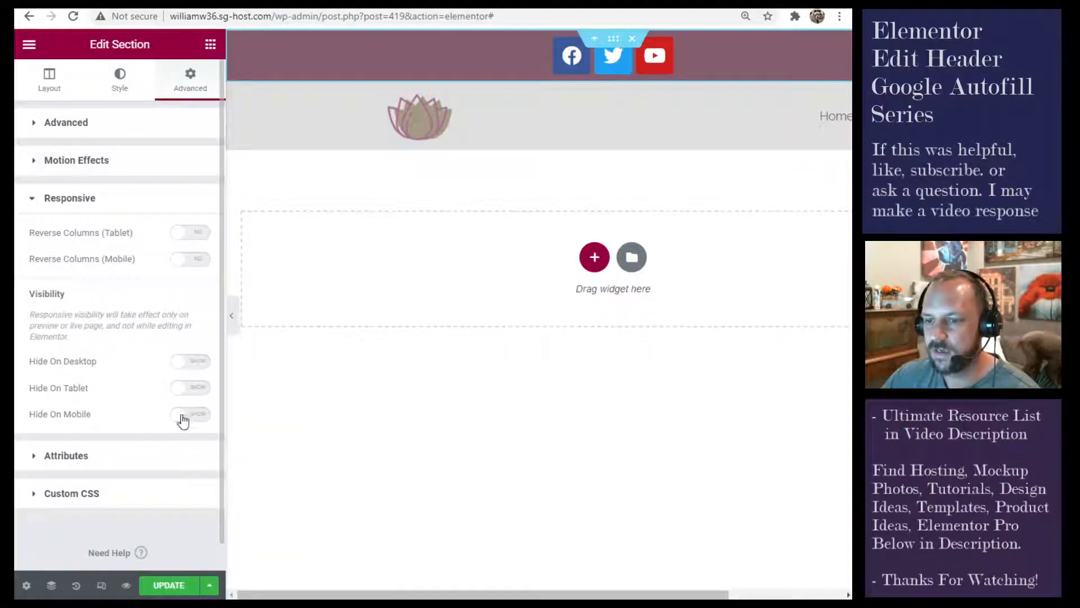
{"action": "left_click", "coordinate": [102, 586]}
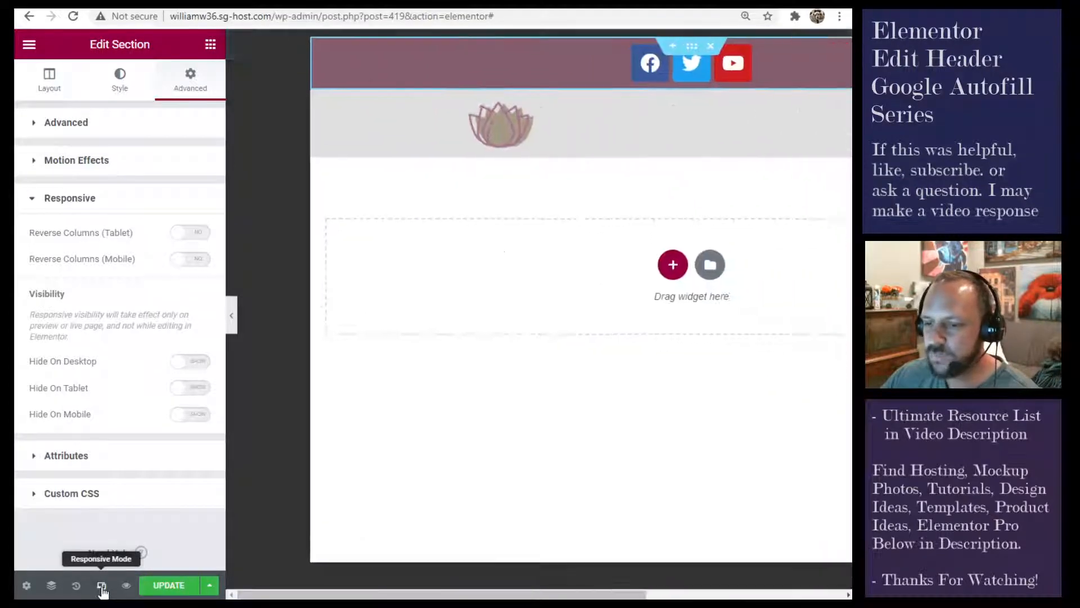
{"action": "left_click", "coordinate": [101, 586]}
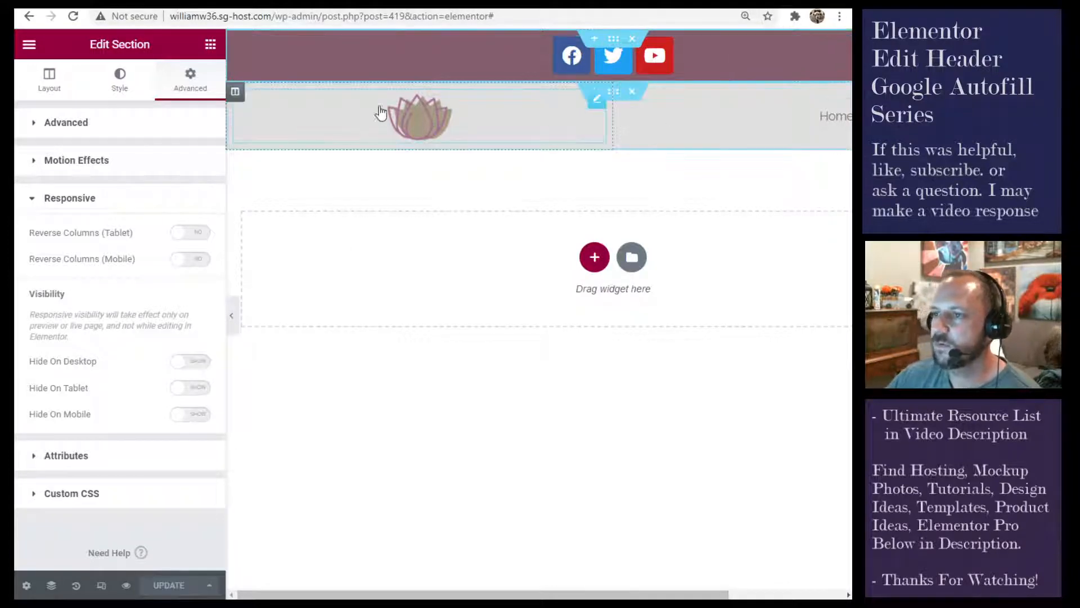
Step: Exit the editor to the WordPress dashboard and visit the live site to check the header
{"action": "left_click", "coordinate": [29, 45]}
{"action": "left_click", "coordinate": [142, 310]}
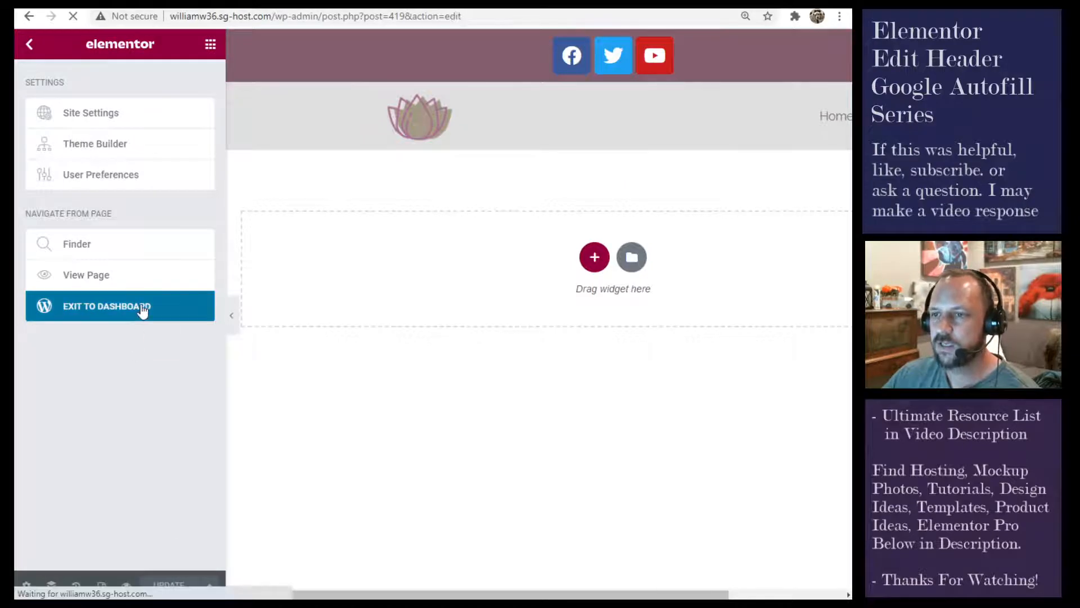
{"action": "mouse_move", "coordinate": [73, 41]}
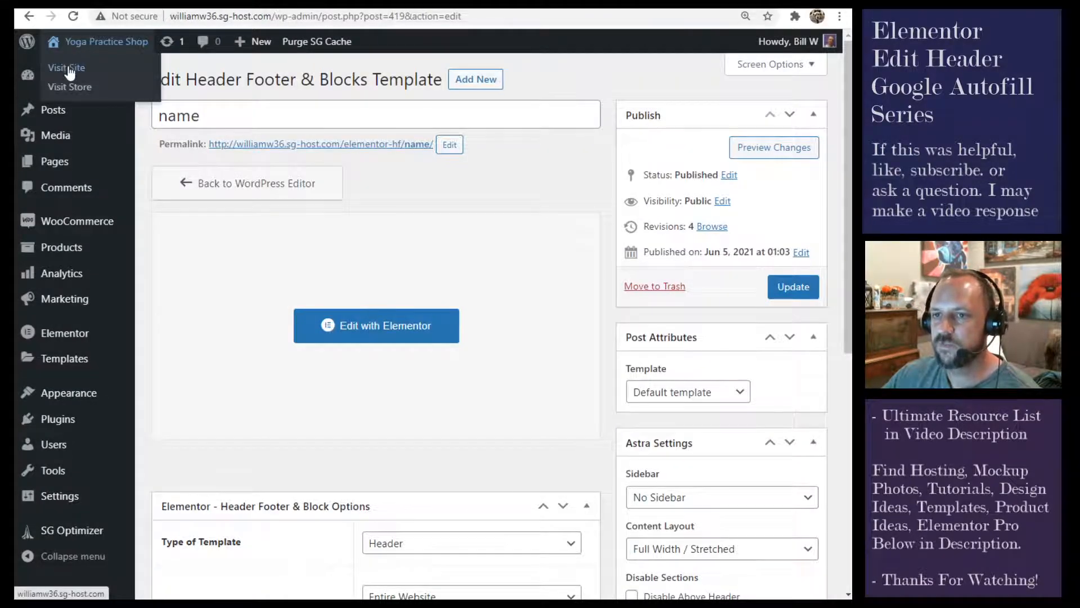
{"action": "left_click", "coordinate": [70, 69]}
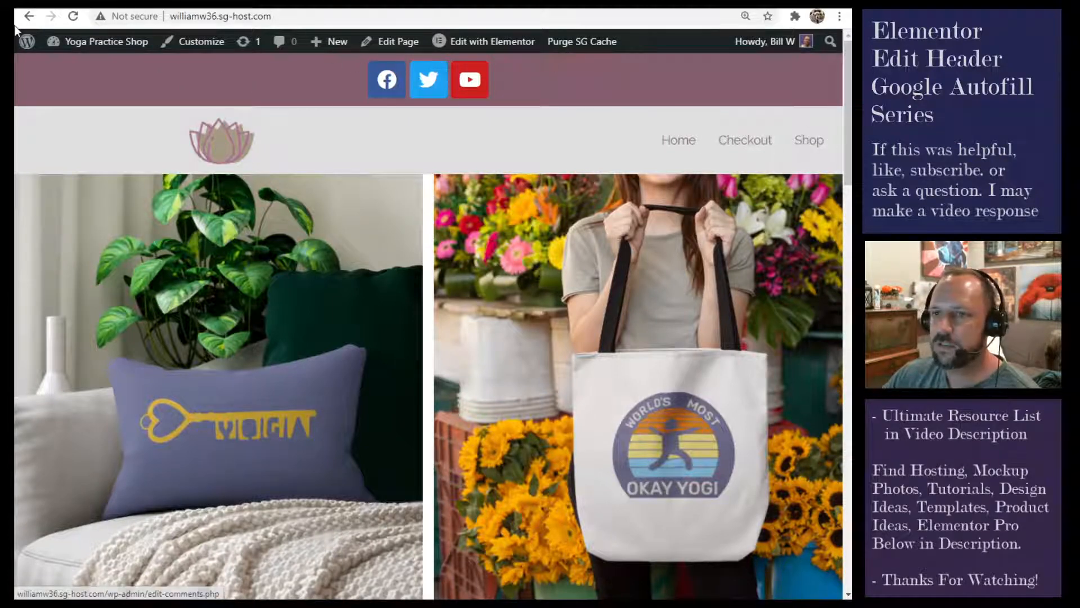
Step: Go to the dashboard's menu management page and create a new menu named main3
{"action": "mouse_move", "coordinate": [106, 51]}
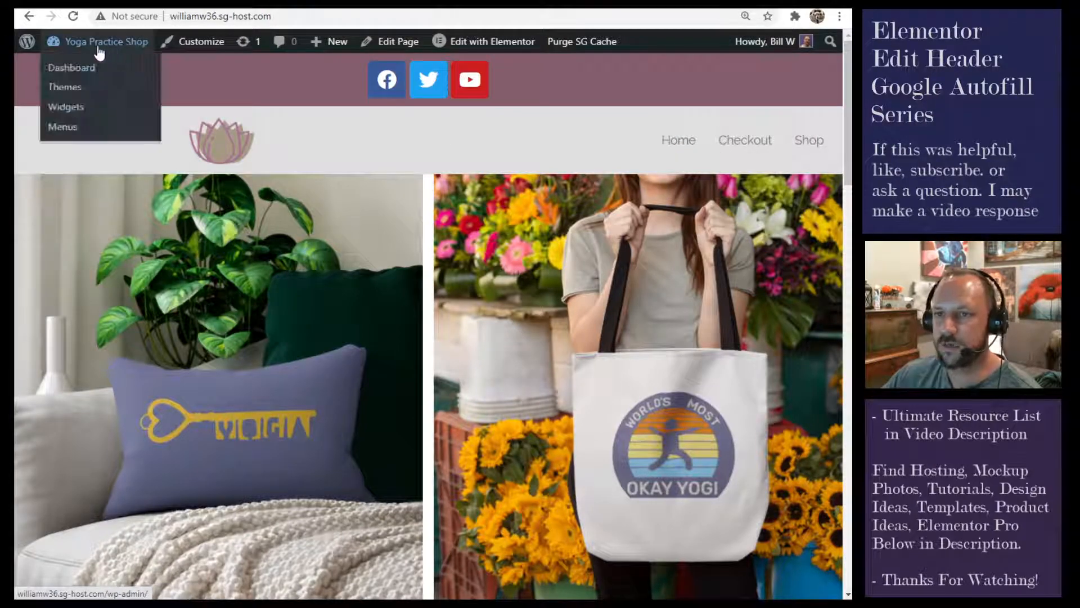
{"action": "left_click", "coordinate": [87, 68]}
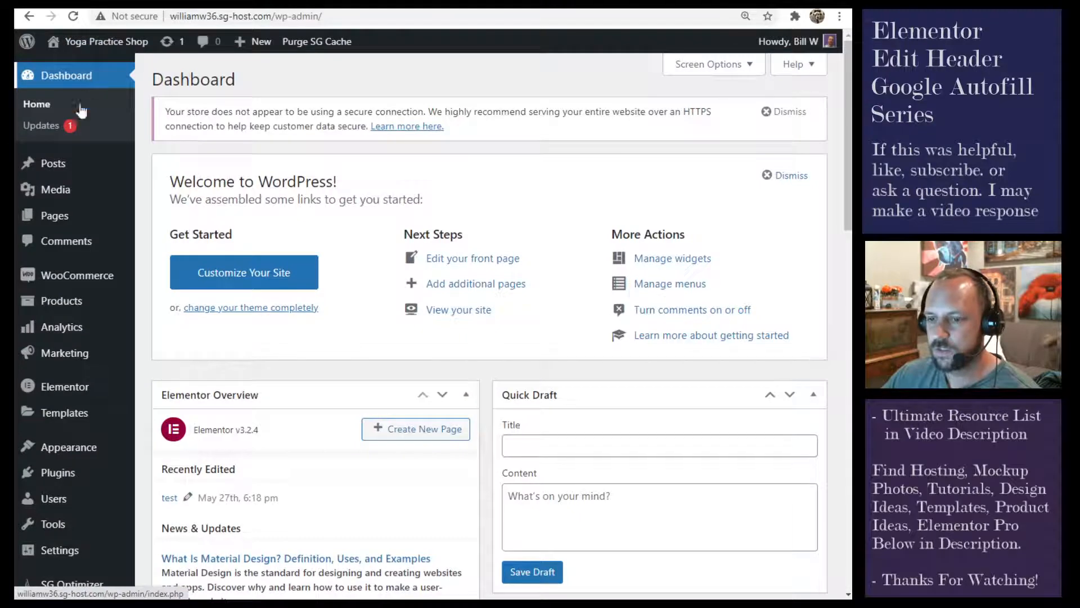
{"action": "mouse_move", "coordinate": [73, 456]}
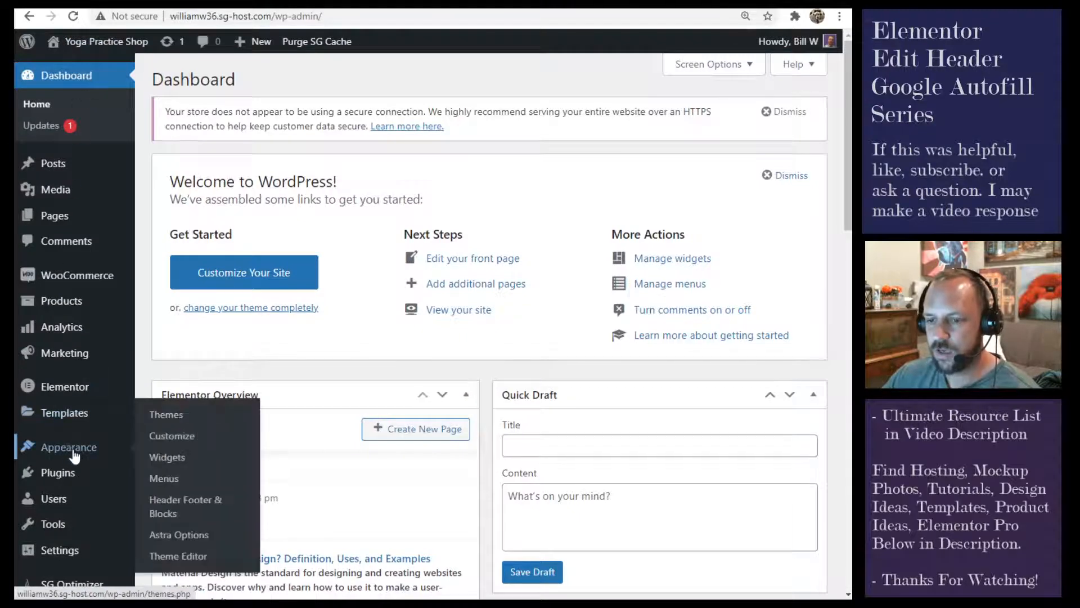
{"action": "left_click", "coordinate": [164, 478]}
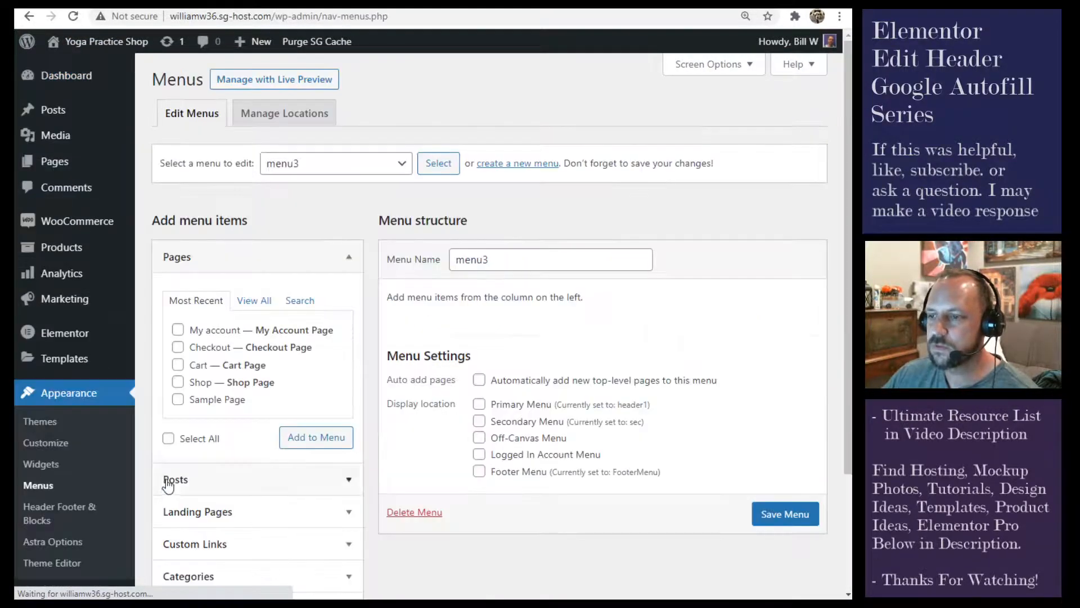
{"action": "left_click", "coordinate": [531, 167]}
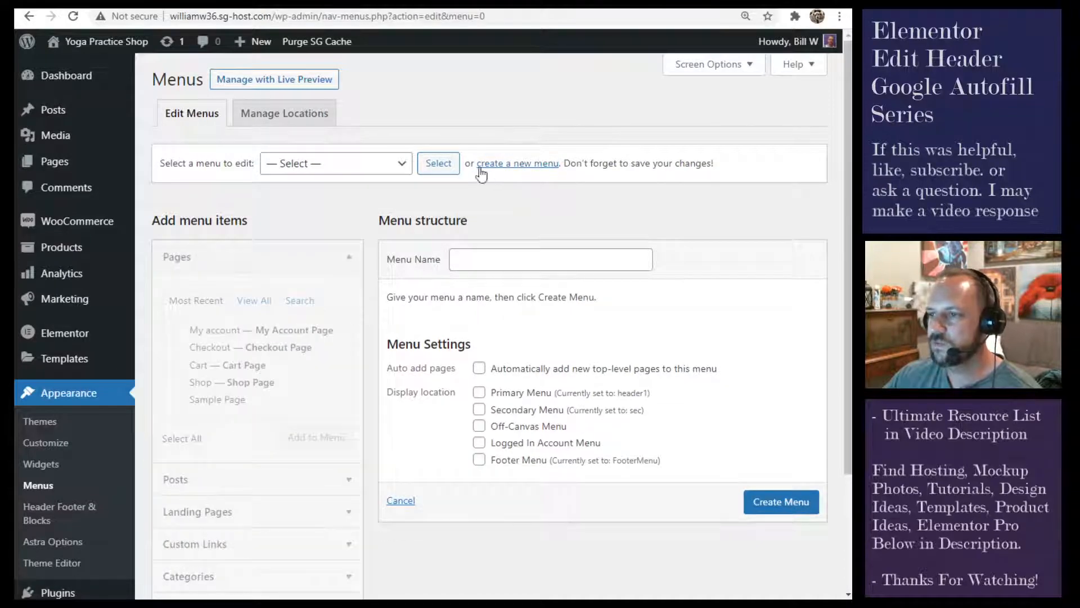
{"action": "left_click", "coordinate": [518, 262]}
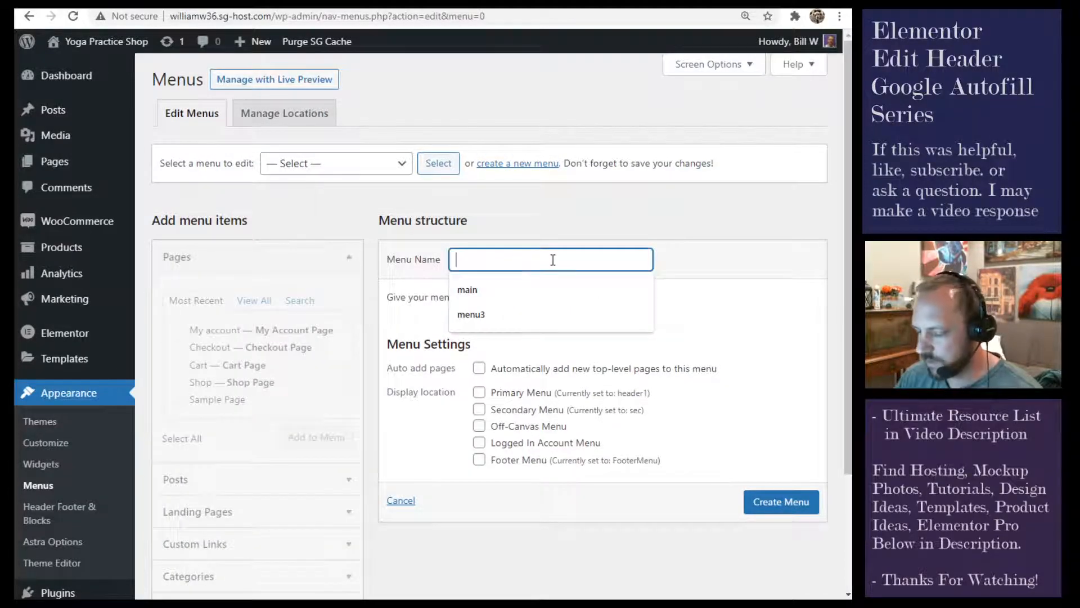
{"action": "type", "text": "main3"}
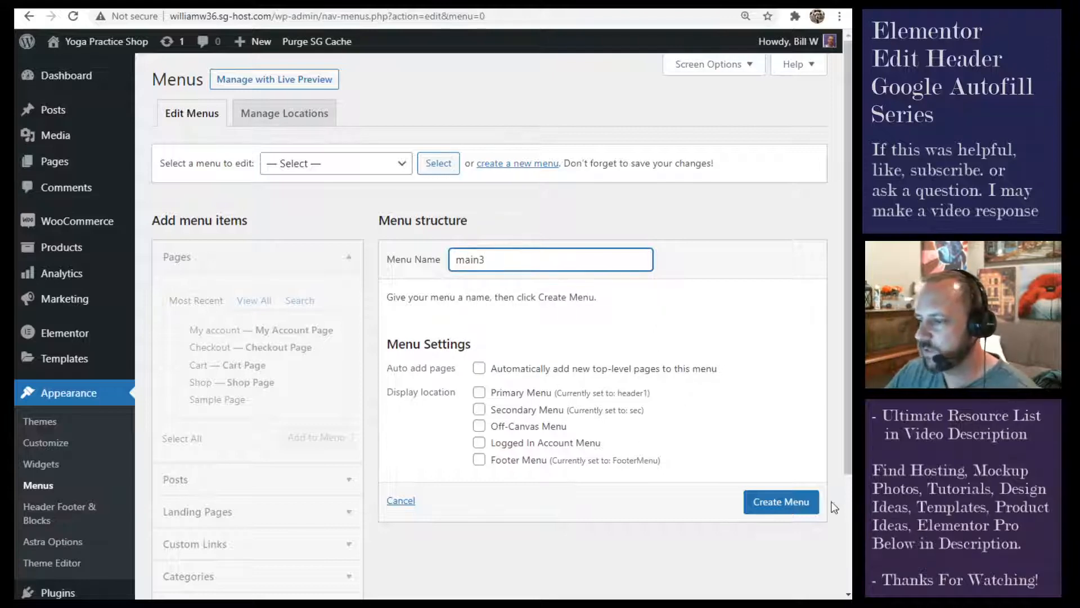
{"action": "left_click", "coordinate": [812, 506]}
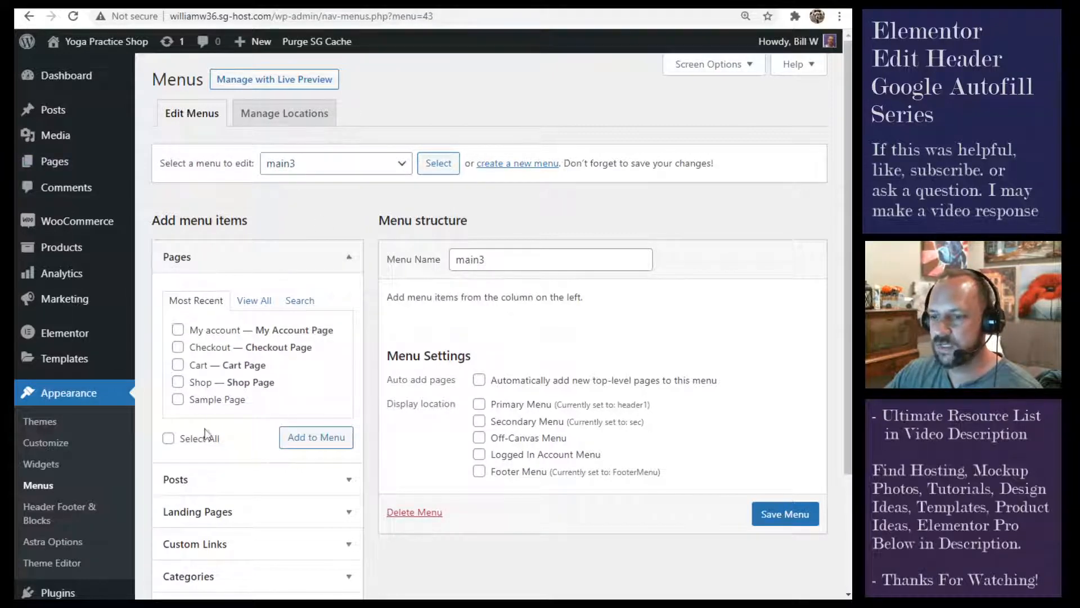
Step: Add the Shop and Cart pages as items of the main3 menu
{"action": "scroll", "coordinate": [206, 434], "scroll_direction": "down", "scroll_amount": 2}
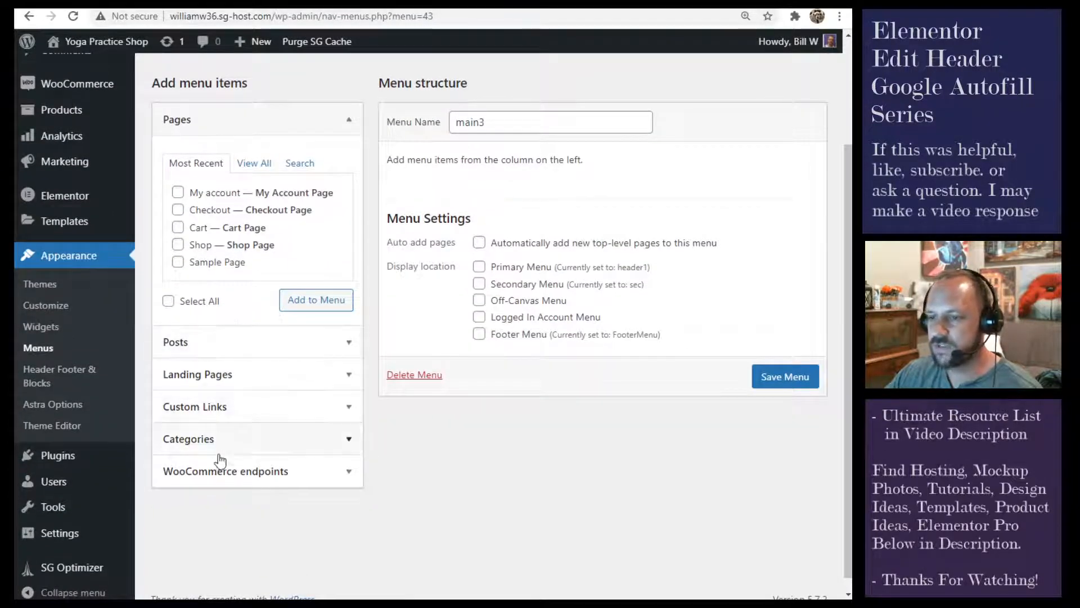
{"action": "left_click", "coordinate": [234, 439]}
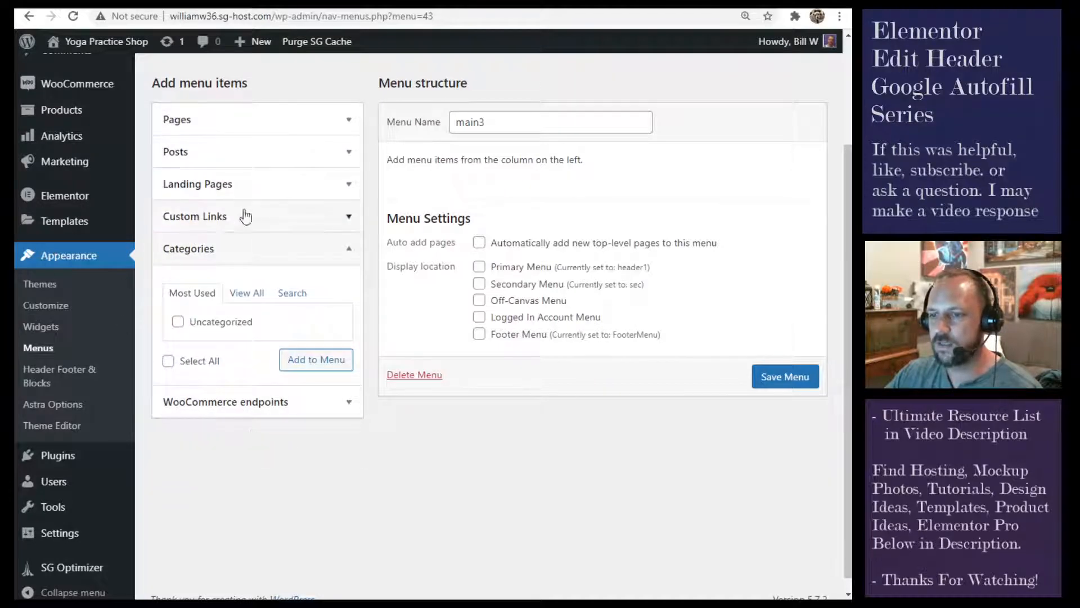
{"action": "left_click", "coordinate": [214, 118]}
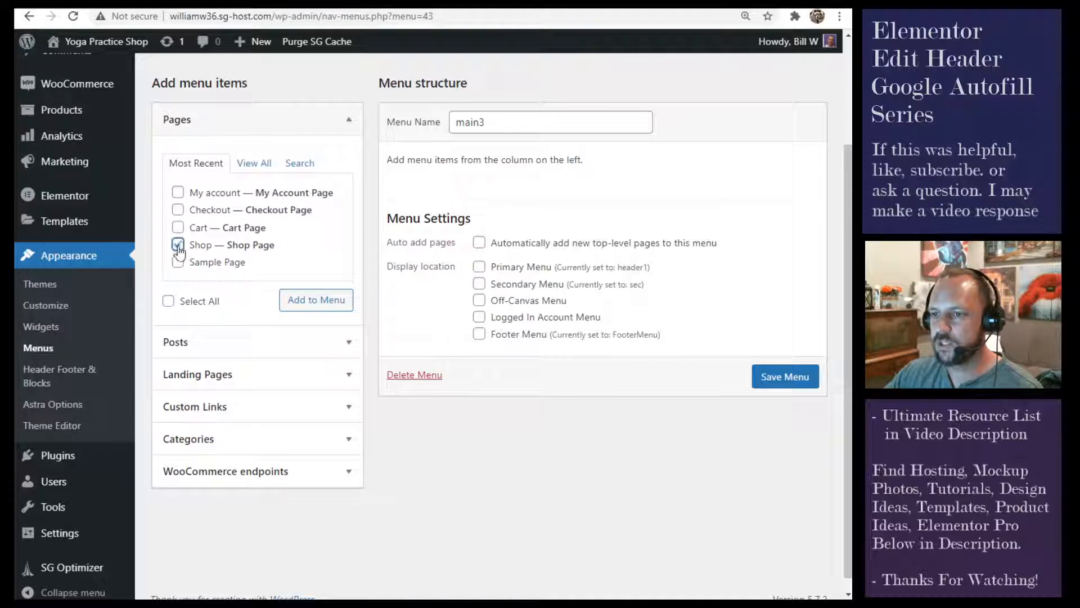
{"action": "left_click", "coordinate": [316, 299]}
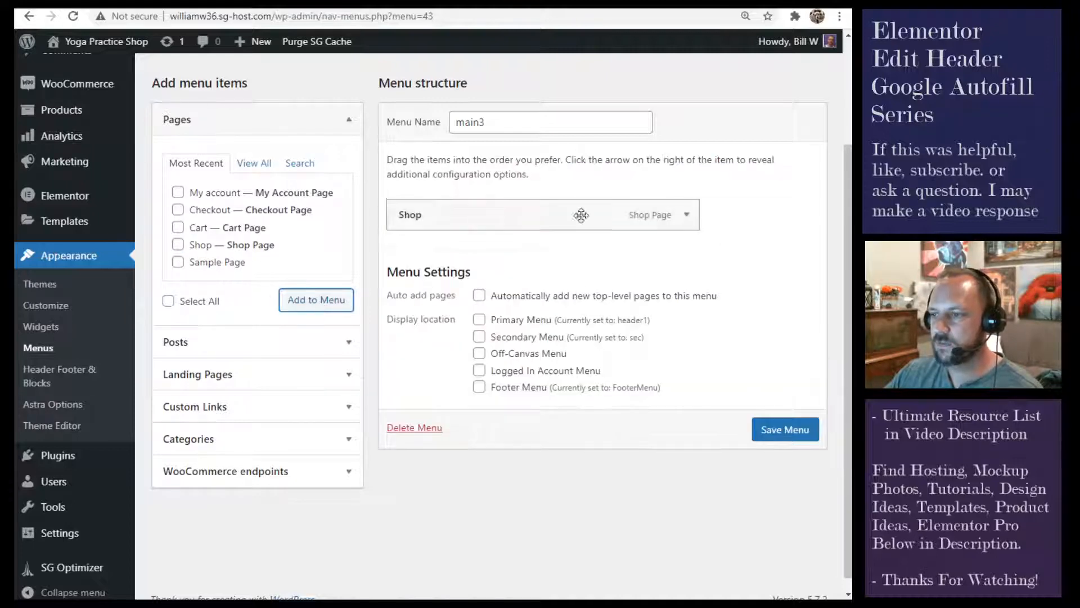
{"action": "left_click", "coordinate": [177, 230]}
{"action": "left_click", "coordinate": [303, 300]}
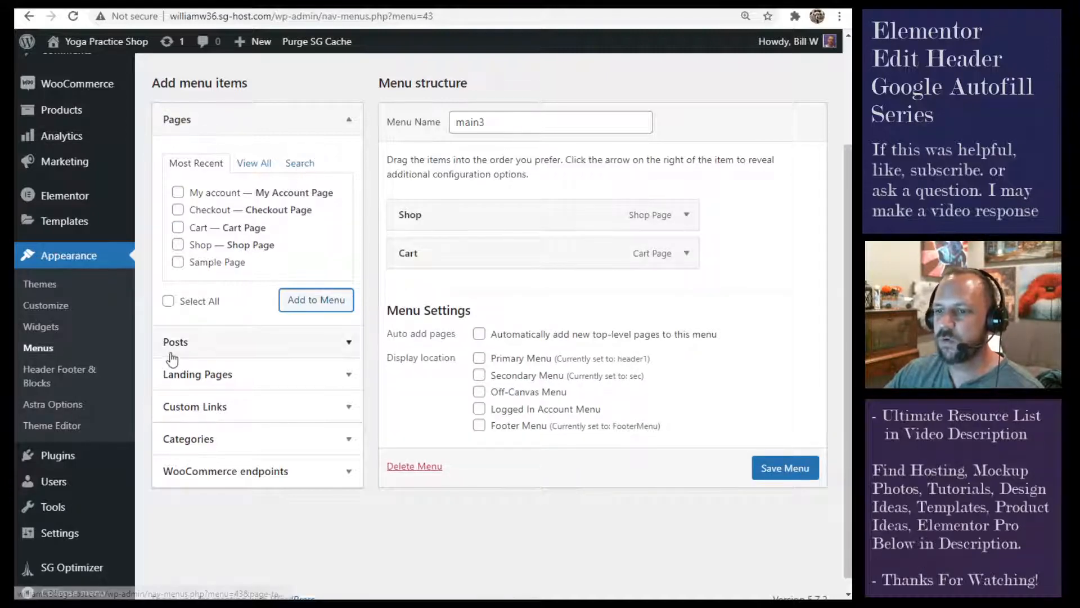
Step: Check the Posts and Landing Pages sources for further menu items, and save the main3 menu
{"action": "left_click", "coordinate": [196, 341]}
{"action": "left_click", "coordinate": [201, 305]}
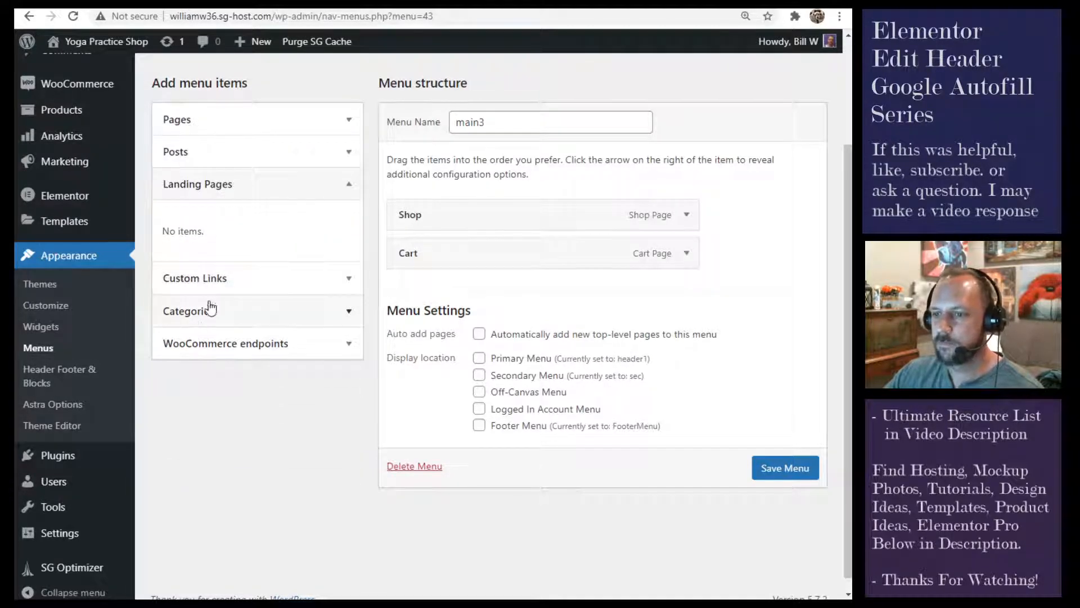
{"action": "scroll", "coordinate": [647, 315], "scroll_direction": "up", "scroll_amount": 3}
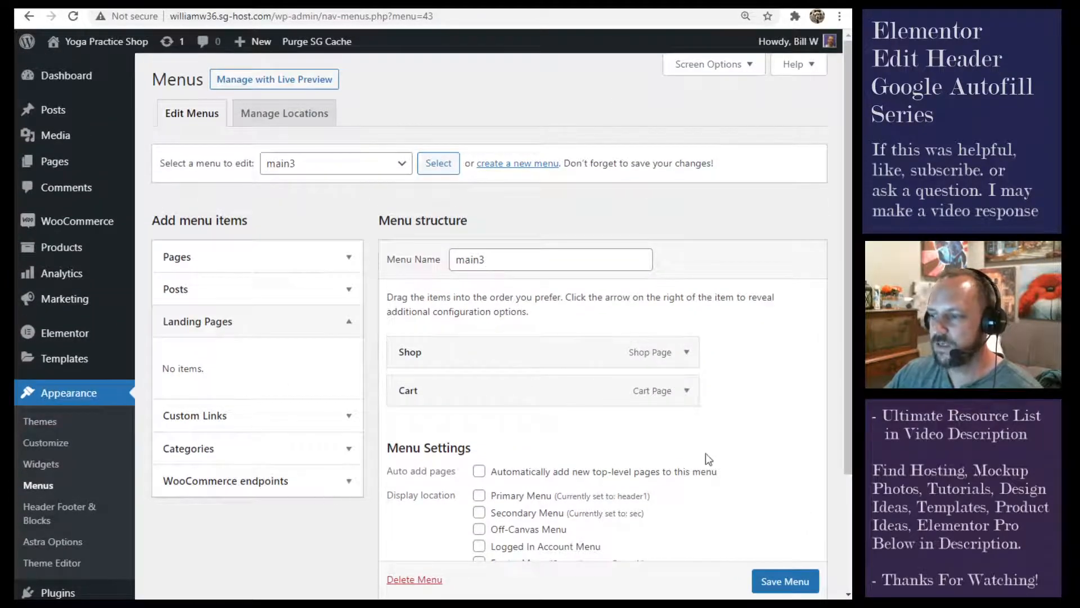
{"action": "left_click", "coordinate": [787, 580]}
{"action": "scroll", "coordinate": [791, 585], "scroll_direction": "down", "scroll_amount": 1}
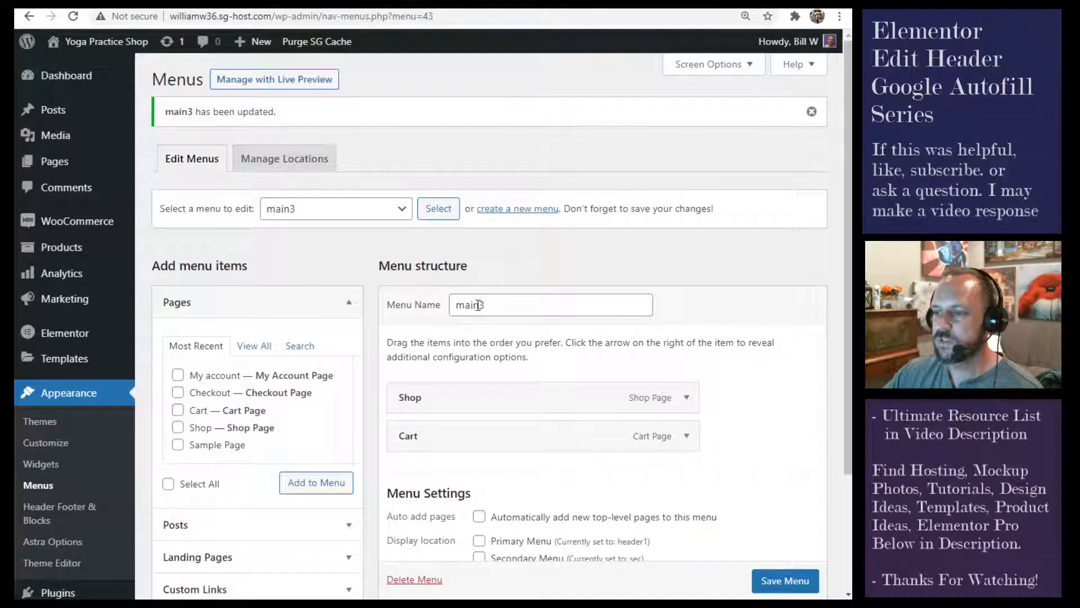
{"action": "left_click_drag", "start_coordinate": [457, 305], "coordinate": [481, 305]}
{"action": "left_click", "coordinate": [488, 304]}
{"action": "left_click", "coordinate": [480, 304]}
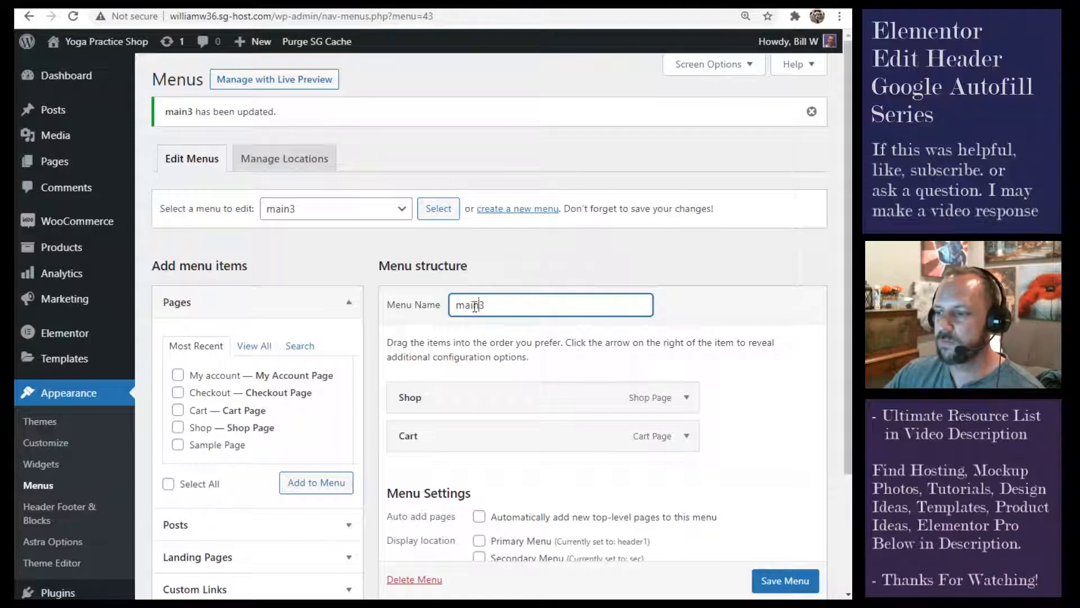
{"action": "left_click_drag", "start_coordinate": [466, 305], "coordinate": [484, 305]}
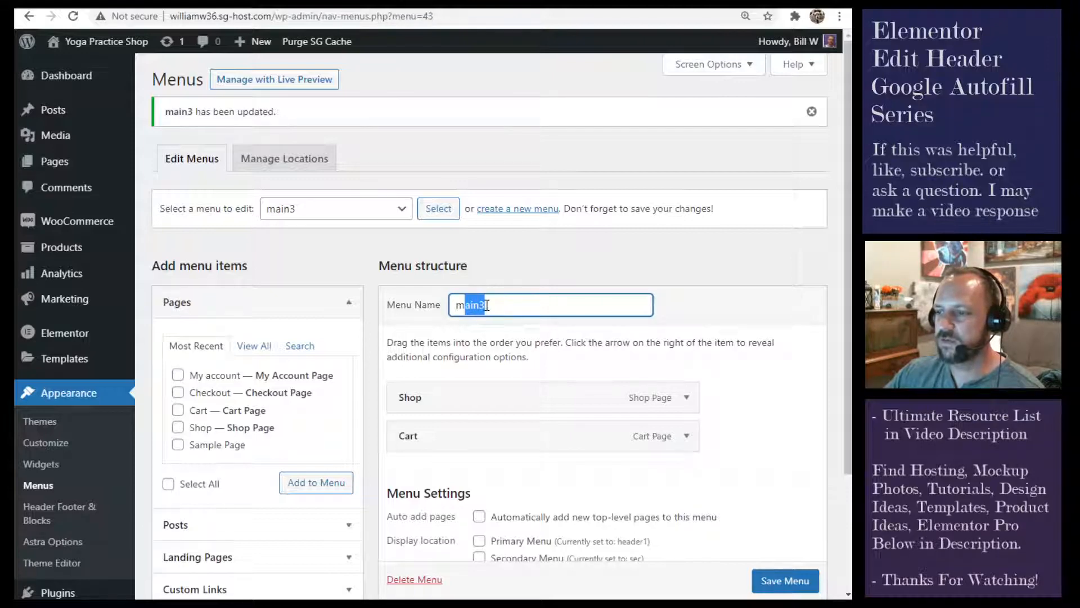
{"action": "left_click", "coordinate": [487, 305]}
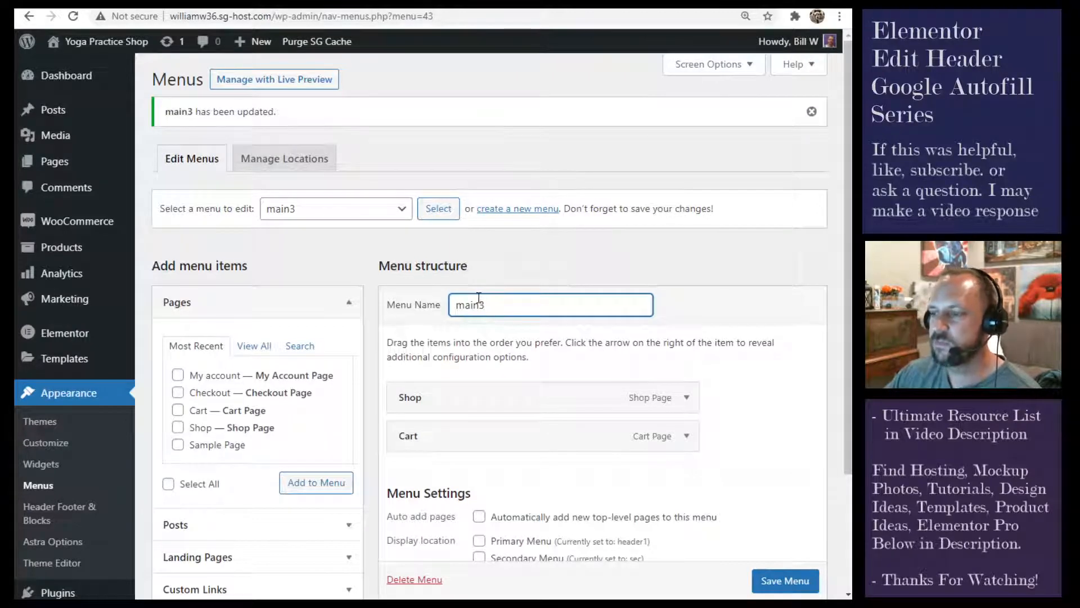
{"action": "left_click_drag", "start_coordinate": [460, 306], "coordinate": [493, 306]}
{"action": "left_click", "coordinate": [519, 306]}
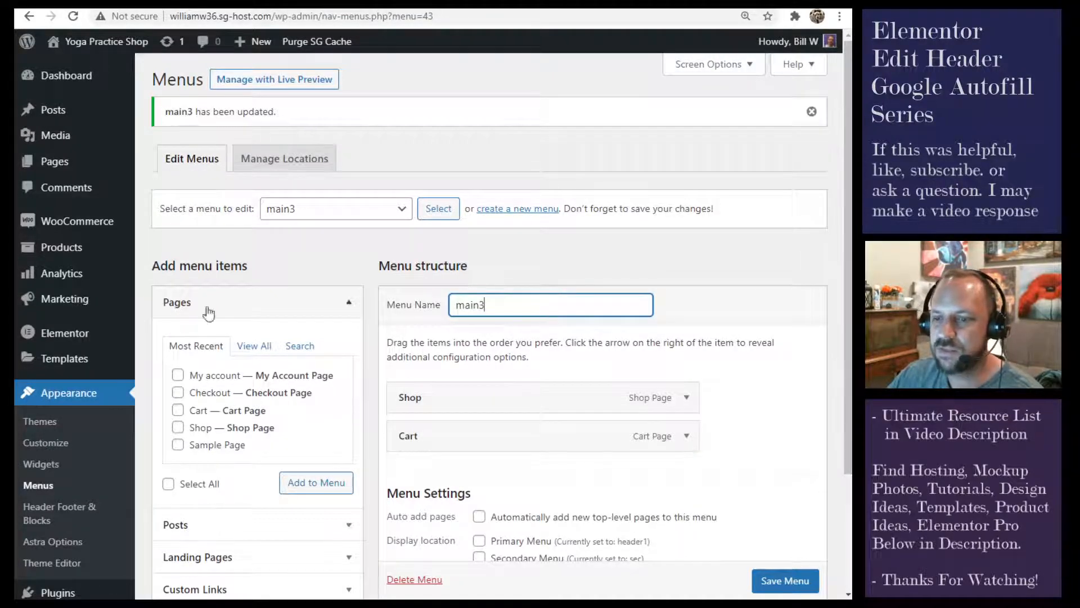
Step: Move the site-wide Elementor header template called "name" to the trash in Header Footer & Blocks
{"action": "left_click", "coordinate": [61, 512]}
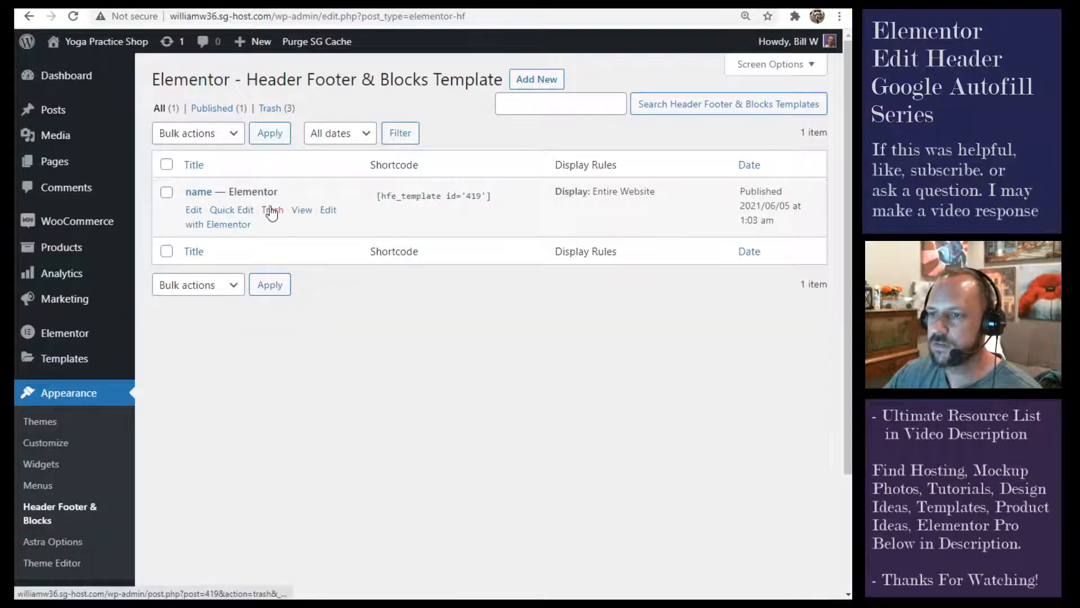
{"action": "left_click", "coordinate": [271, 209]}
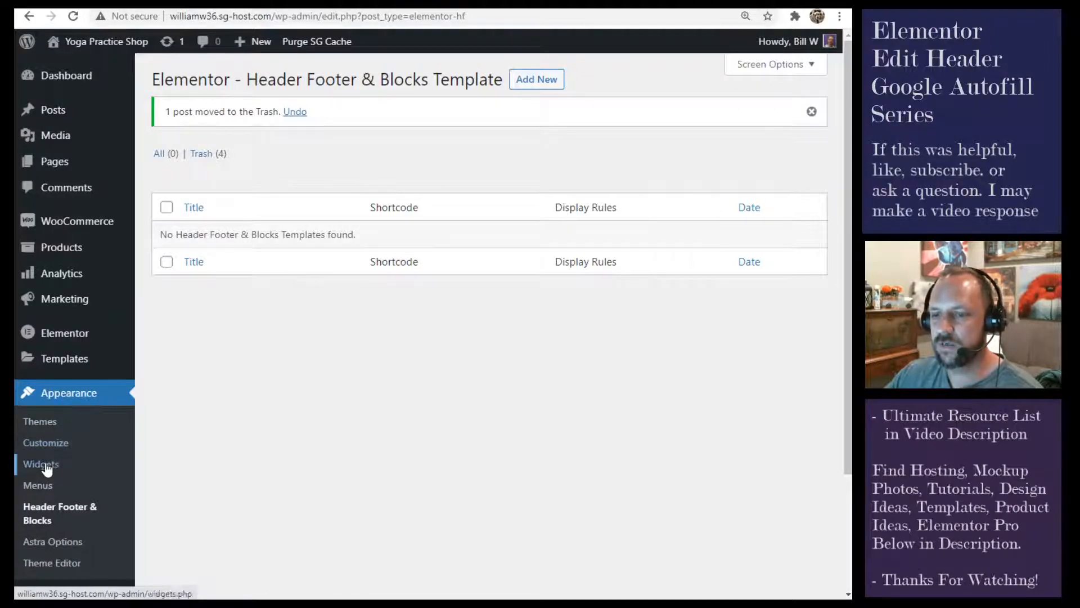
Step: Open the Astra theme's Header Builder in the Customizer and hide the controls for a full-width desktop preview
{"action": "left_click", "coordinate": [47, 444]}
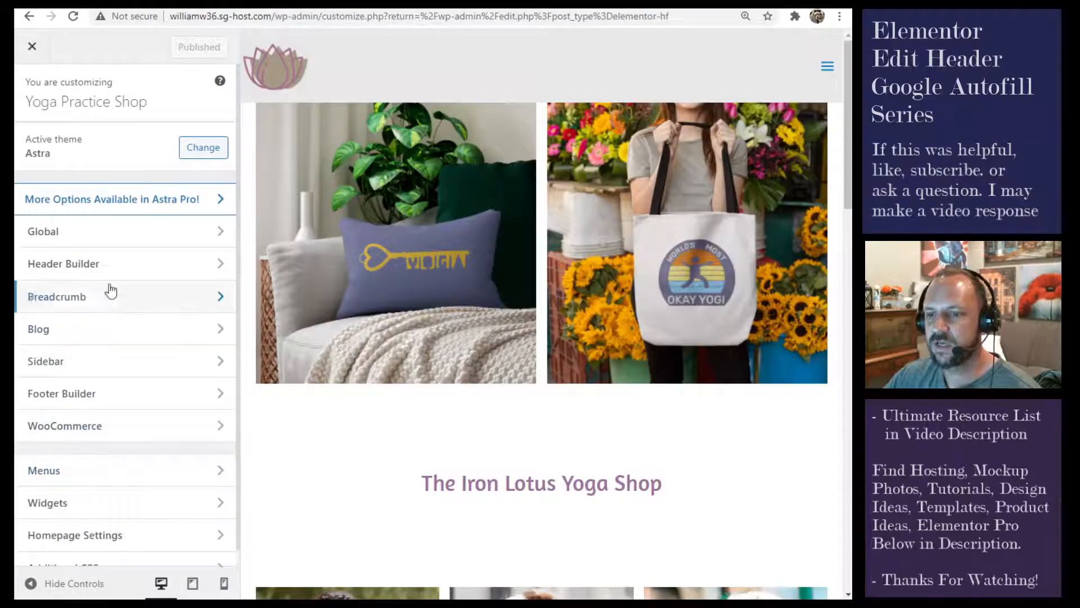
{"action": "left_click", "coordinate": [74, 268]}
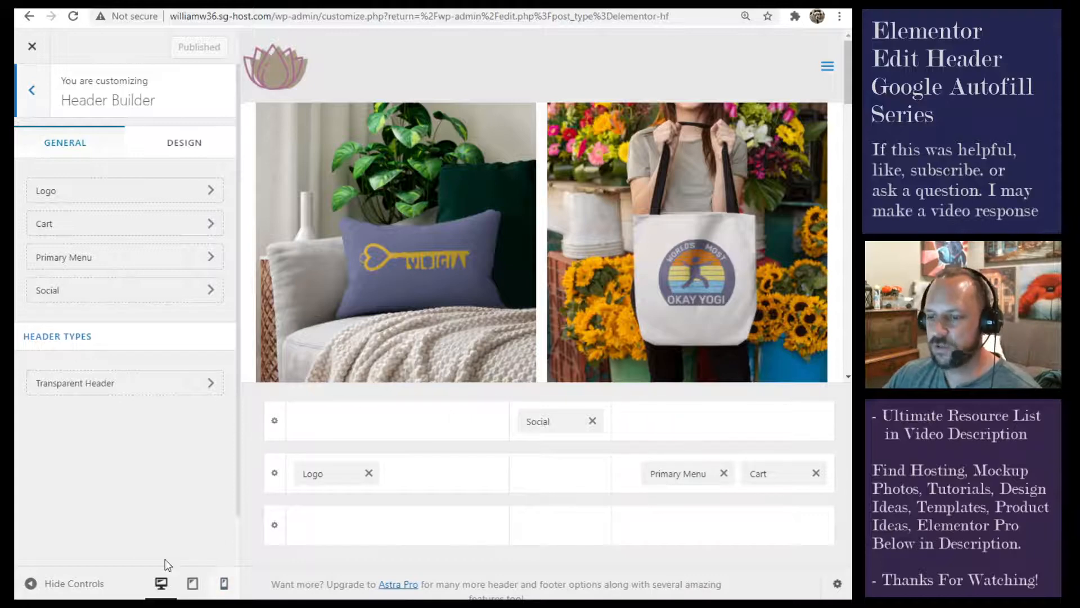
{"action": "left_click", "coordinate": [31, 583]}
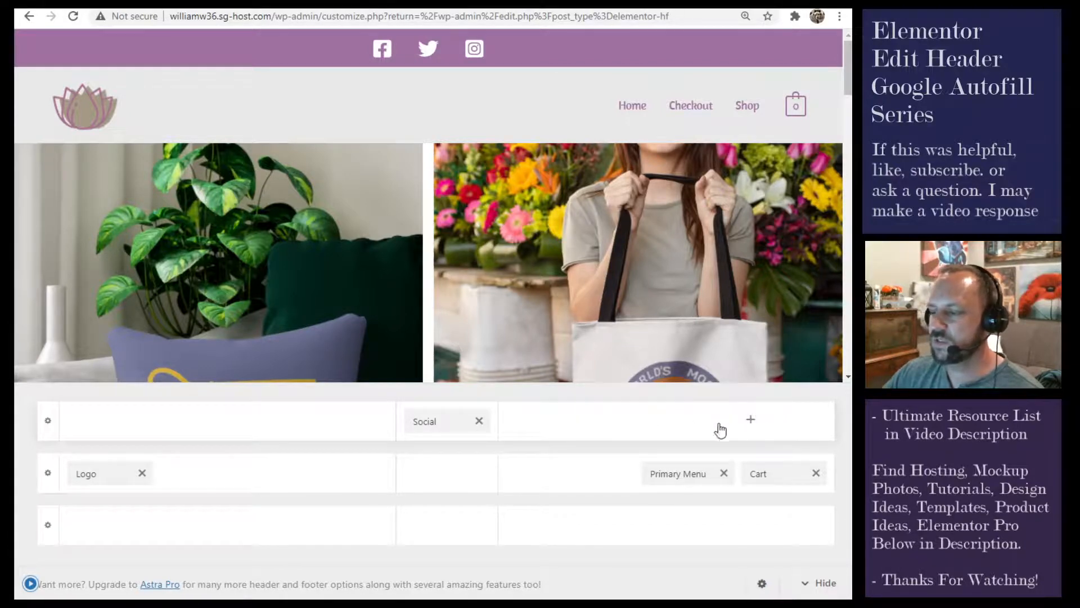
Step: Try out a Search element before the social icons in the upper header row, remove it, and restore the Customizer controls
{"action": "left_click", "coordinate": [307, 422]}
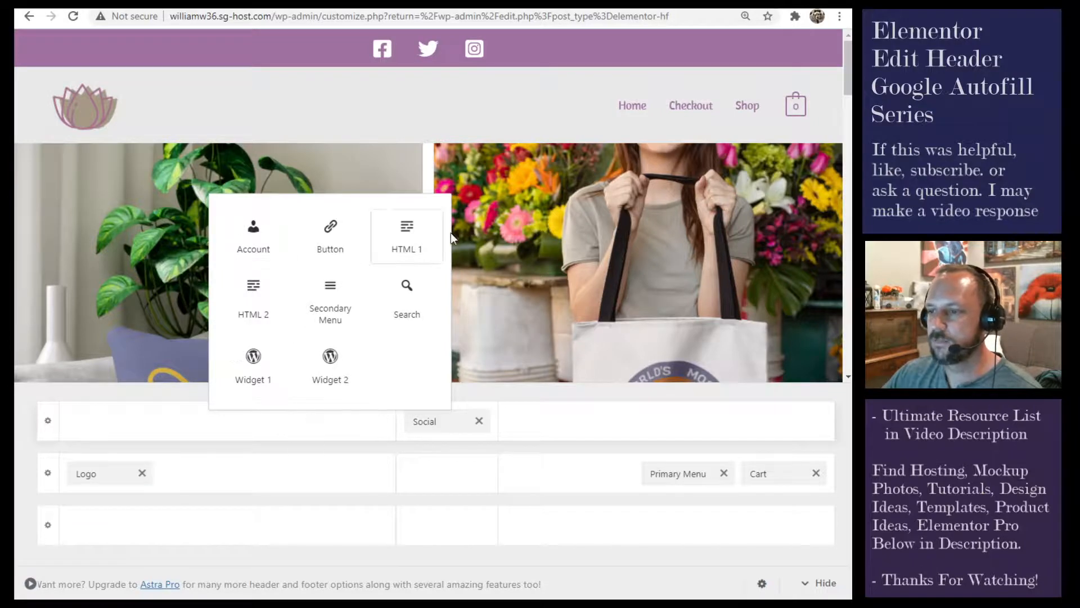
{"action": "left_click", "coordinate": [409, 289]}
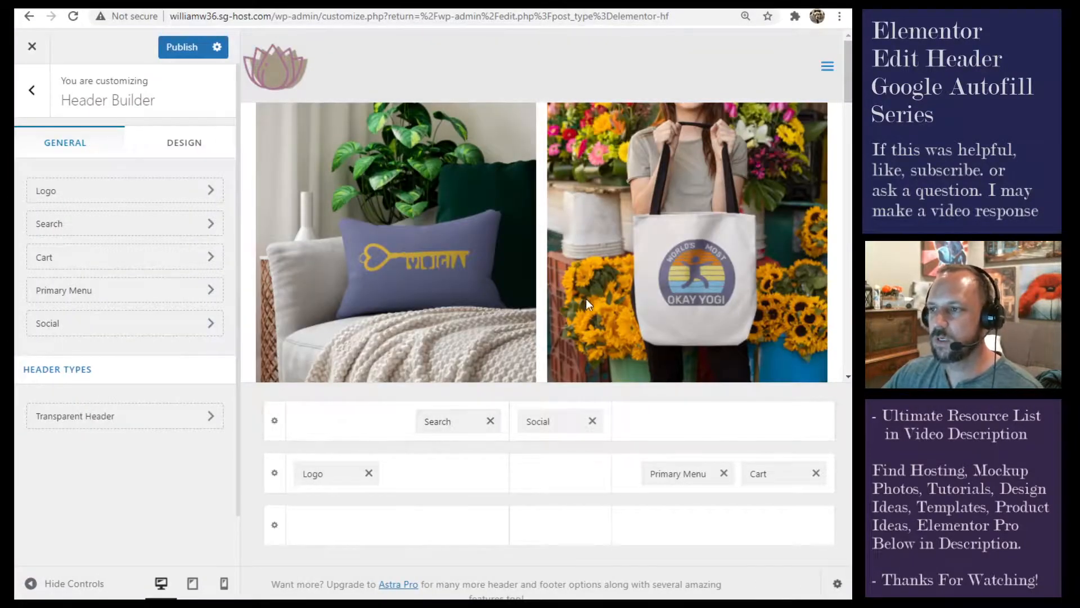
{"action": "left_click", "coordinate": [42, 588]}
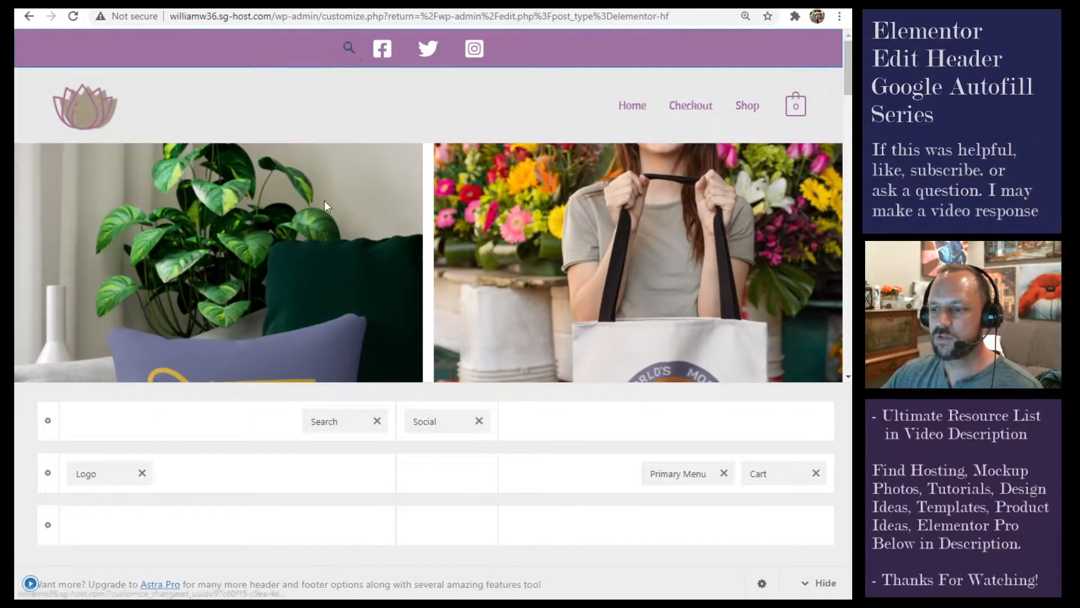
{"action": "left_click", "coordinate": [377, 422]}
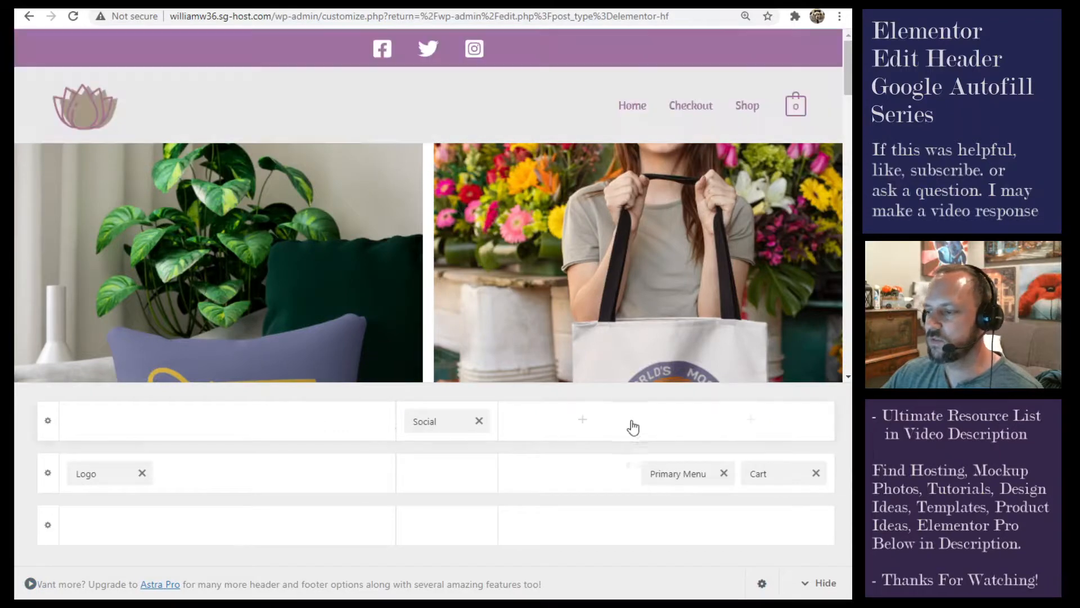
{"action": "left_click", "coordinate": [752, 421]}
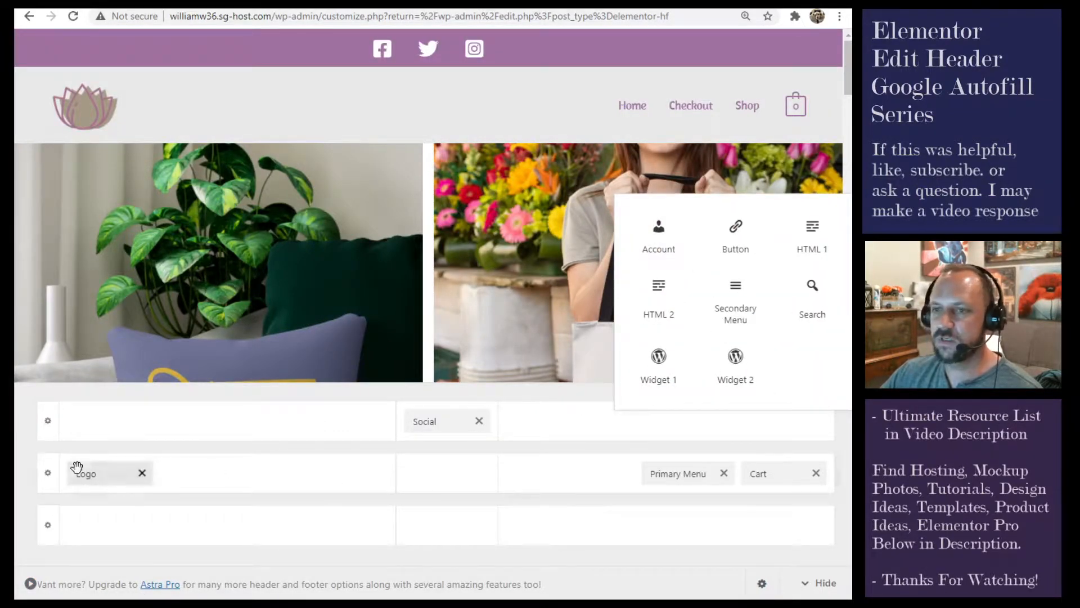
{"action": "left_click", "coordinate": [31, 583]}
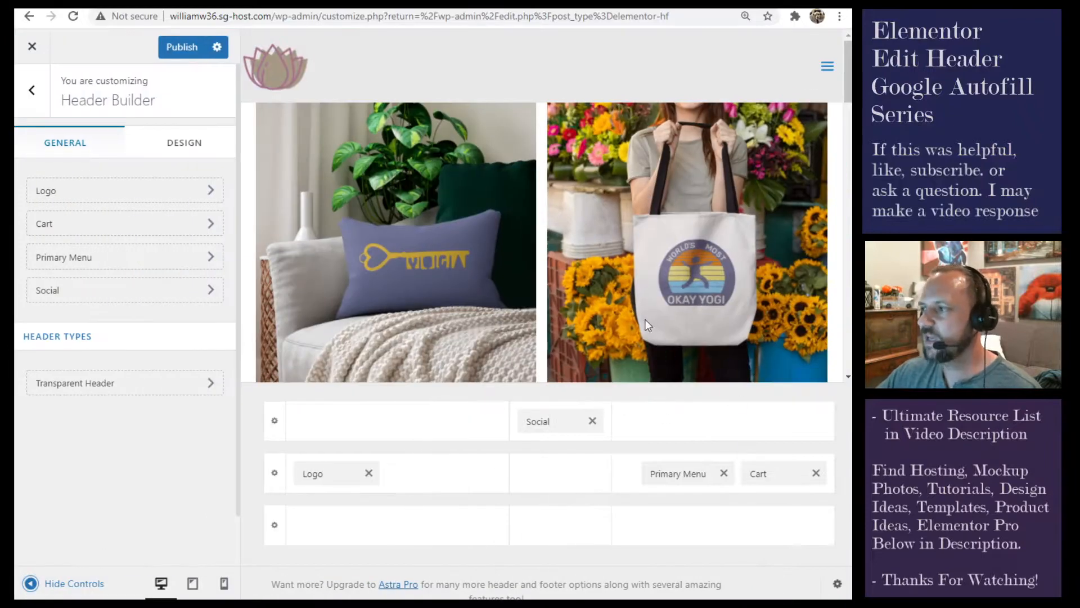